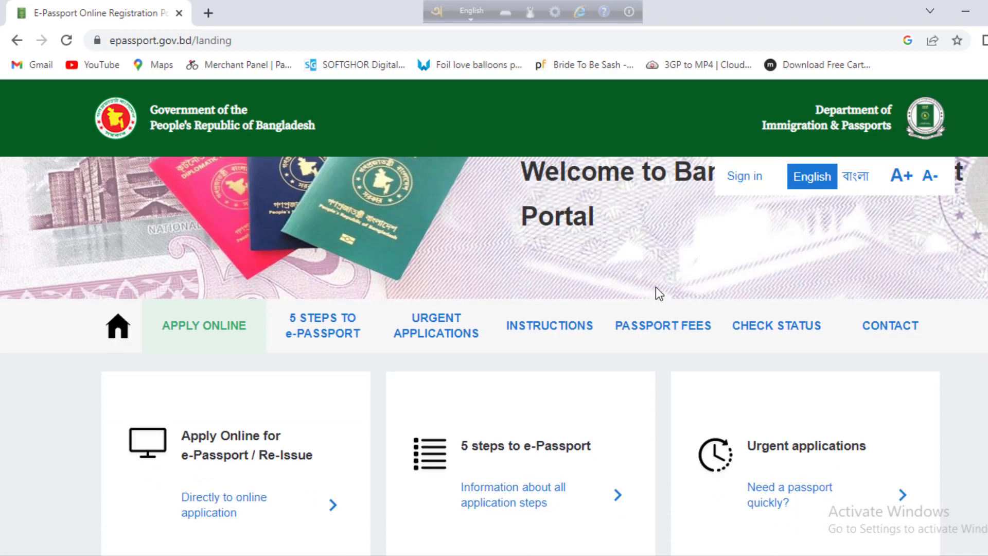
# - Open the portal's Instructions page and read through the e-Passport form-filling guidelines from start to end
pyautogui.scroll(-5, 690, 380)
pyautogui.scroll(-3, 671, 380)
pyautogui.scroll(10, 648, 333)
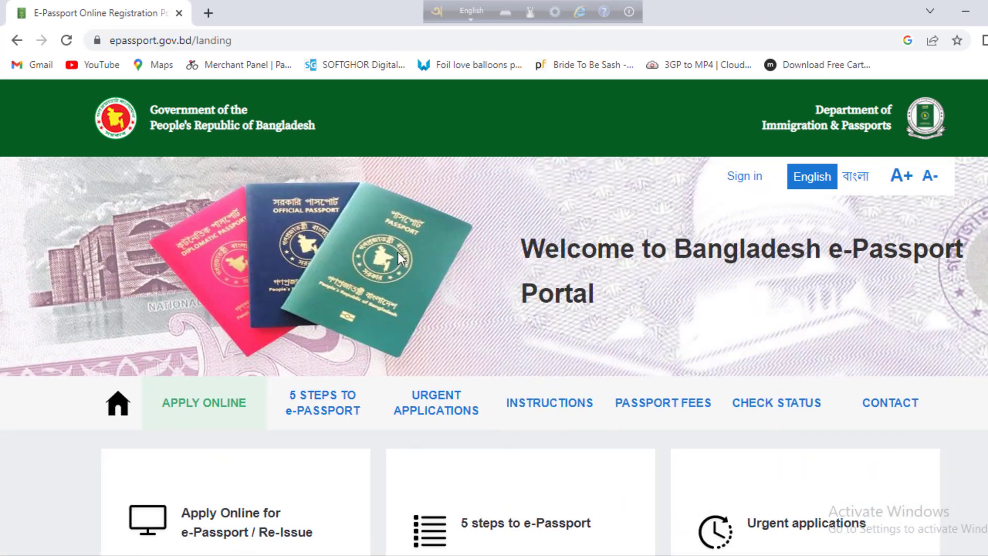
pyautogui.scroll(-3, 401, 263)
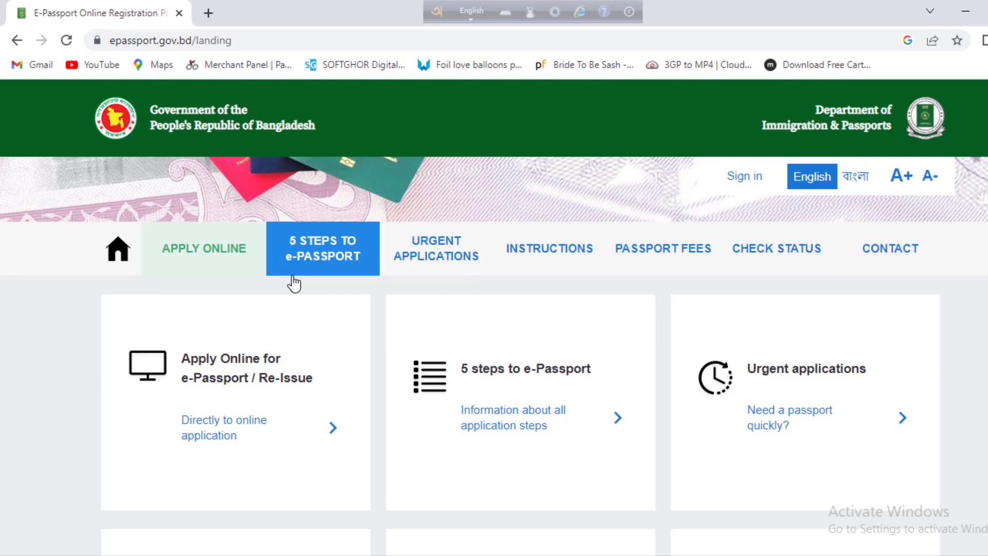
pyautogui.click(518, 263)
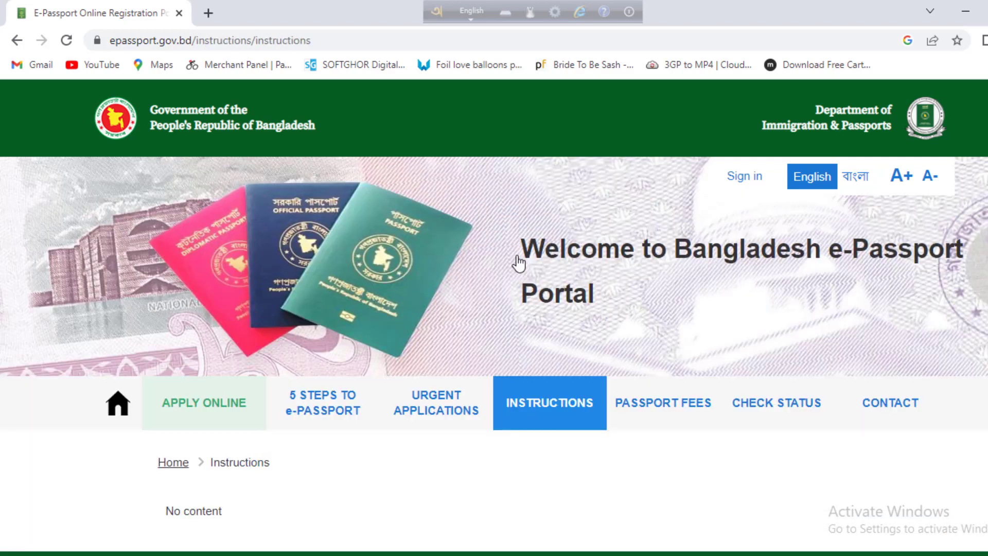
pyautogui.scroll(-2, 515, 265)
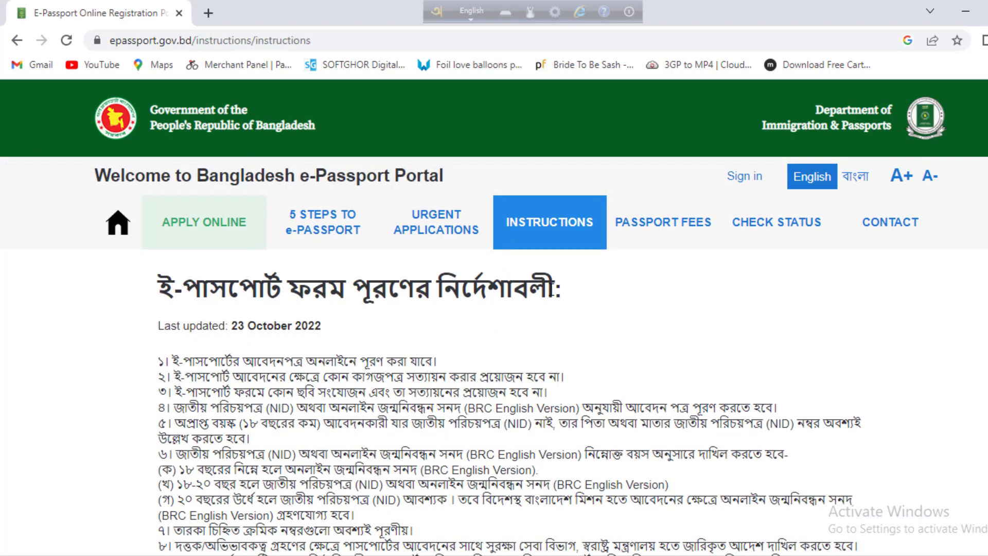
pyautogui.scroll(-1, 549, 289)
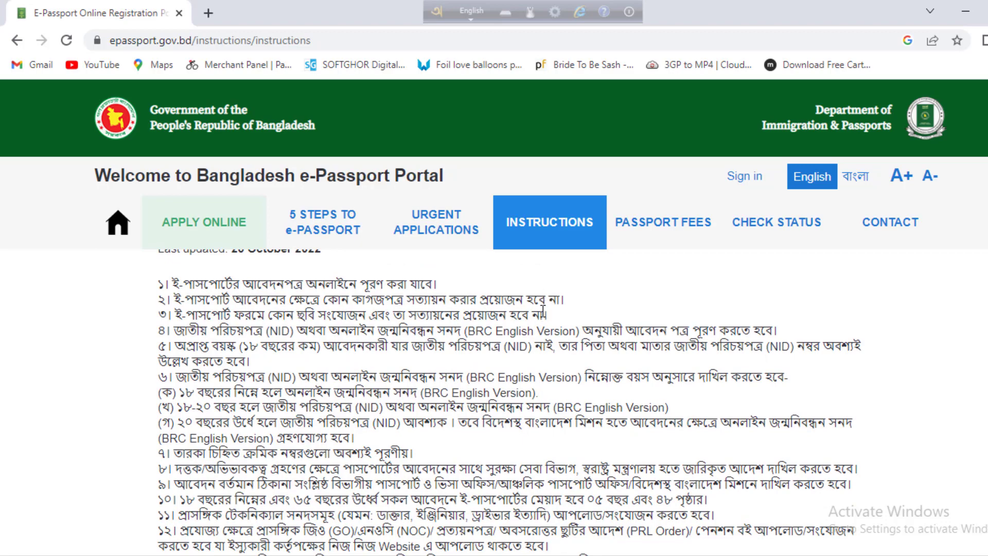
pyautogui.scroll(-8, 538, 314)
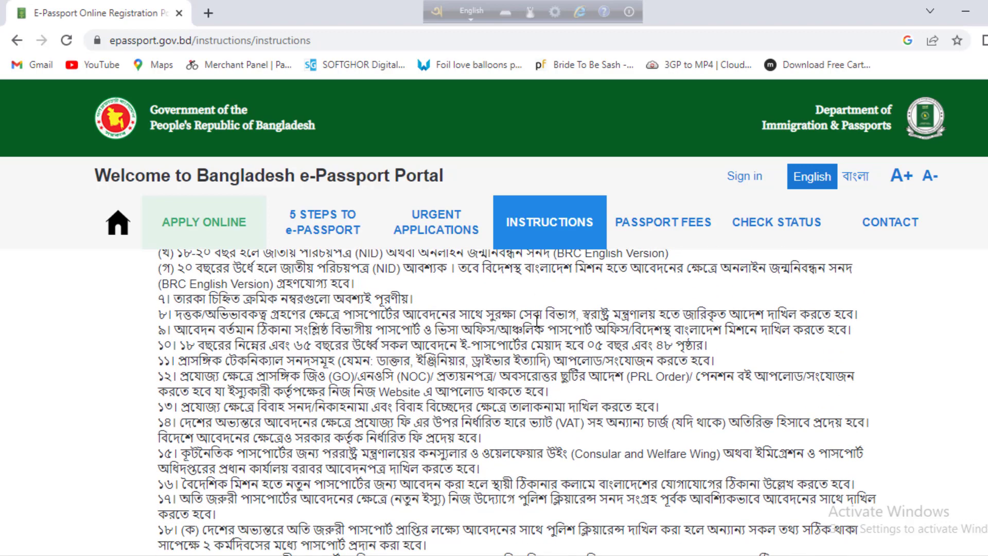
pyautogui.scroll(-1, 535, 327)
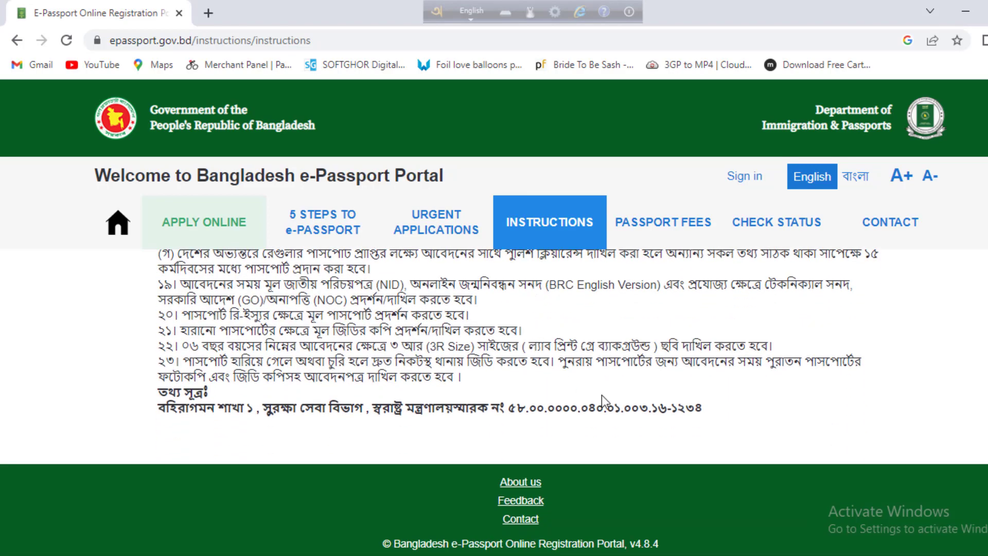
pyautogui.scroll(3, 307, 348)
pyautogui.scroll(10, 308, 347)
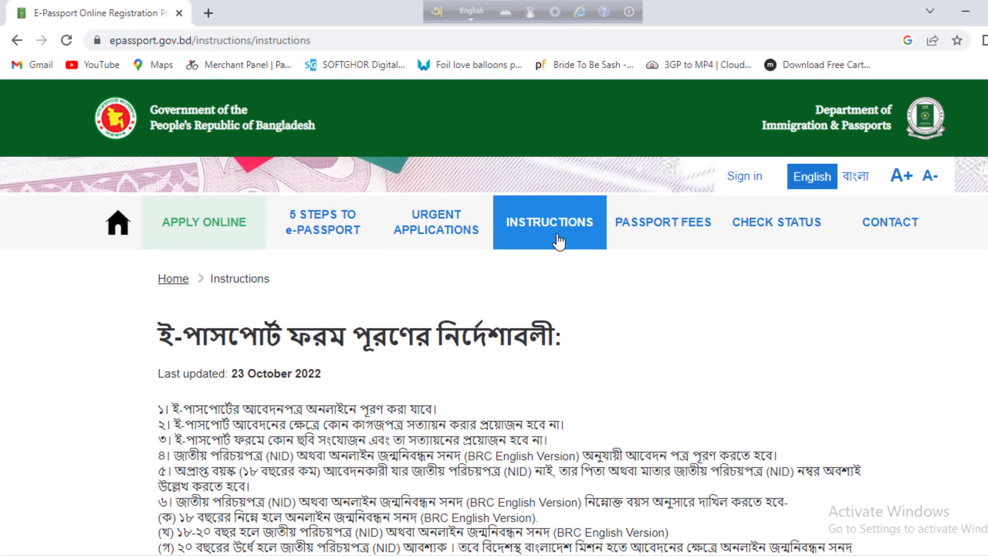
# - Open the Passport Fees page and highlight the online and offline payment methods under ePassport Payment
pyautogui.click(671, 222)
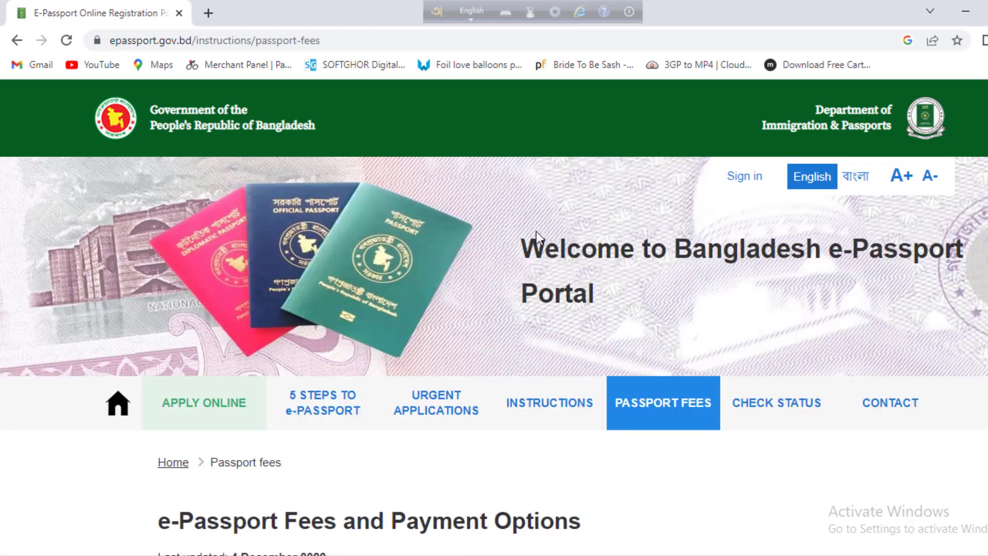
pyautogui.scroll(-5, 431, 263)
pyautogui.scroll(-3, 313, 329)
pyautogui.scroll(5, 279, 370)
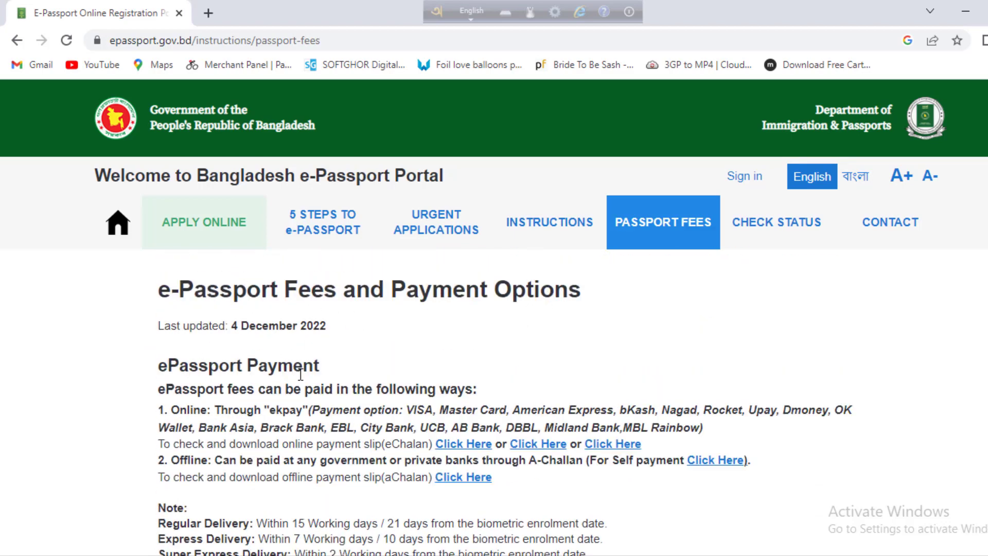
pyautogui.scroll(-2, 292, 381)
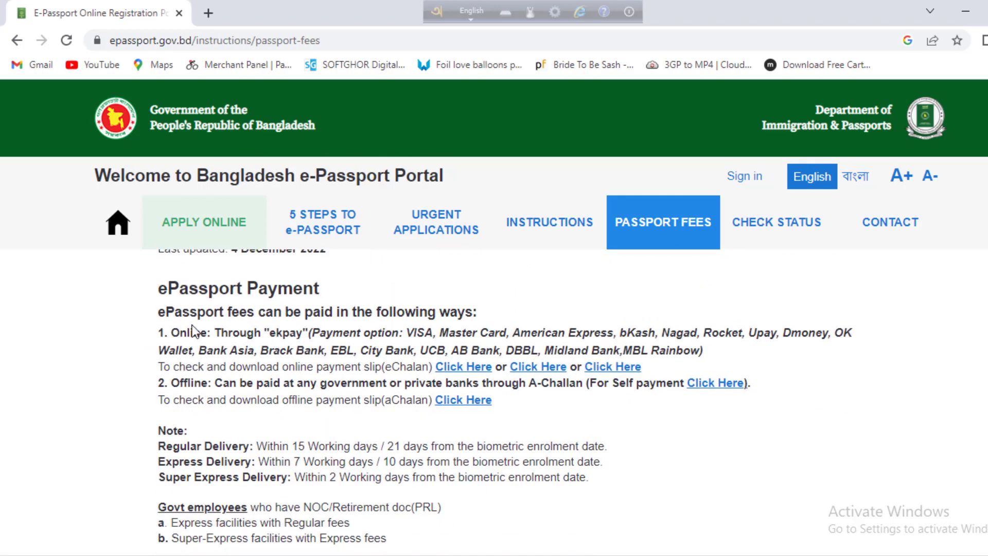
pyautogui.moveTo(157, 332); pyautogui.dragTo(809, 372)
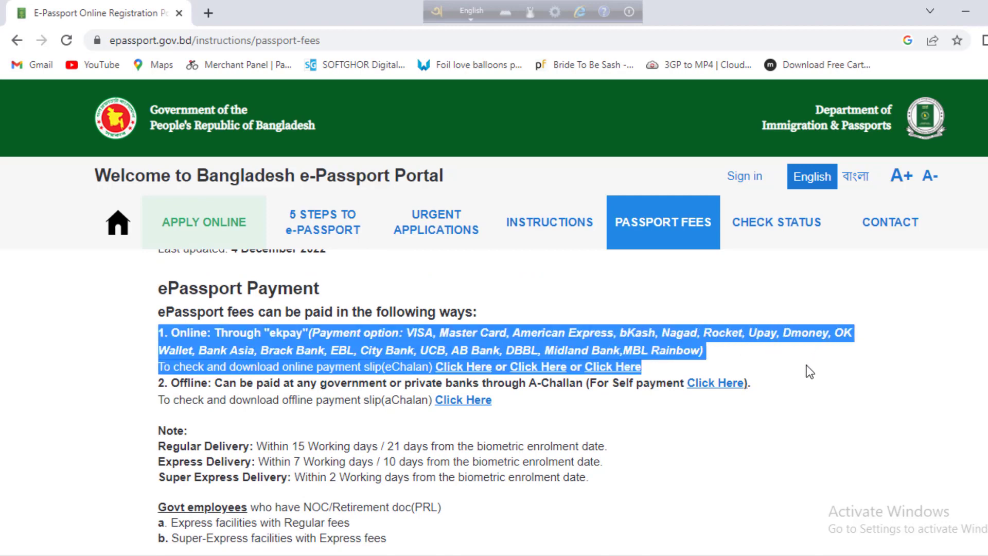
pyautogui.moveTo(270, 388); pyautogui.dragTo(646, 401)
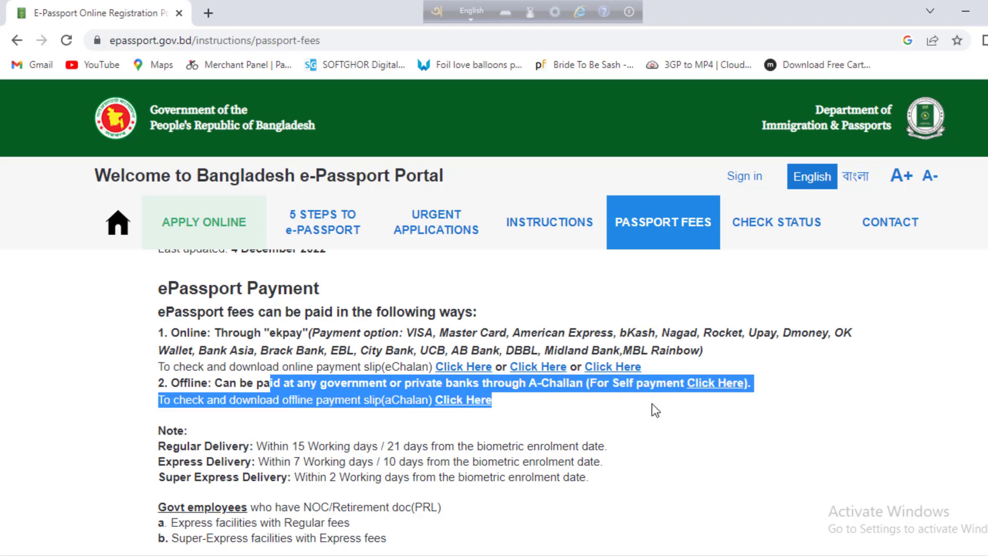
pyautogui.click(593, 407)
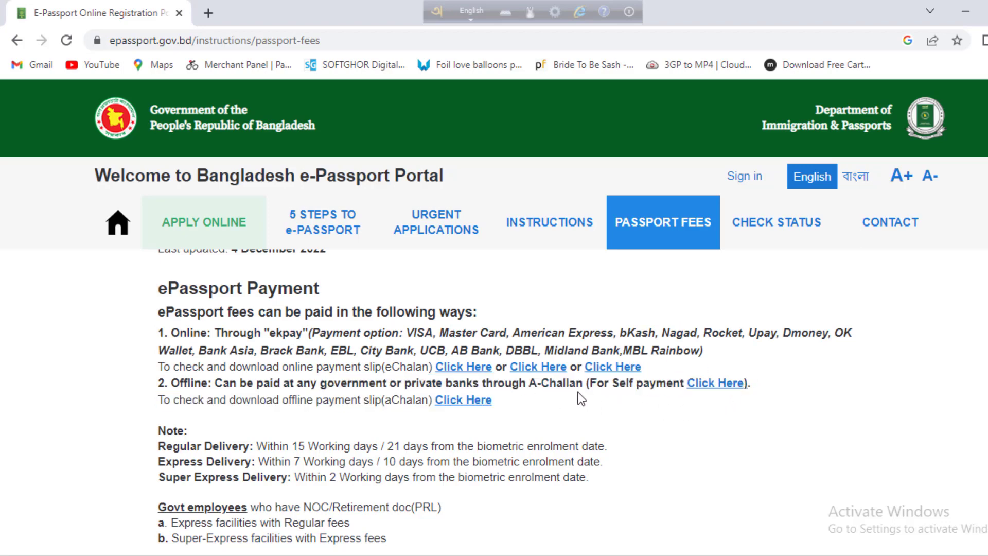
# - Highlight the Regular, Express and Super Express delivery times in the Note section of the fees page
pyautogui.scroll(-3, 260, 381)
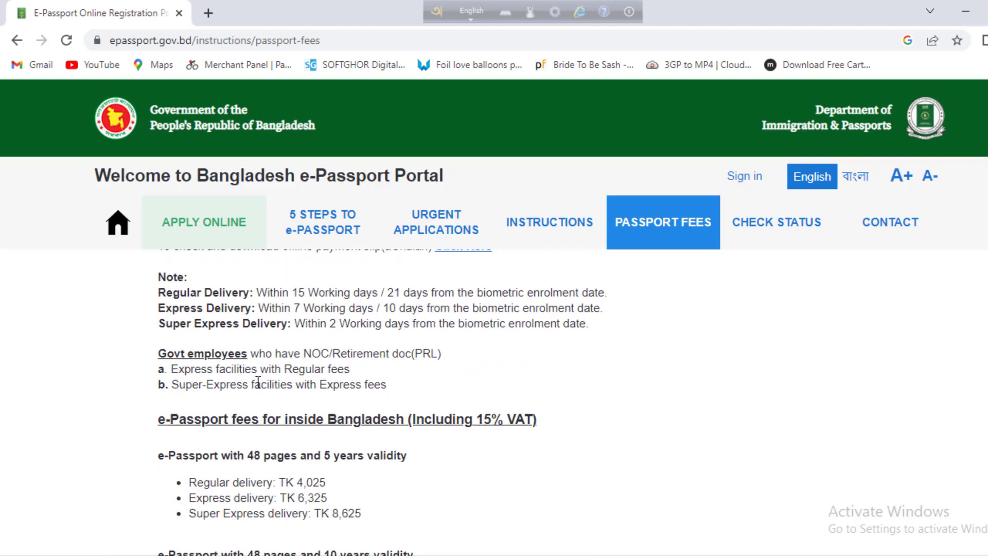
pyautogui.scroll(2, 196, 357)
pyautogui.moveTo(162, 372); pyautogui.dragTo(250, 370)
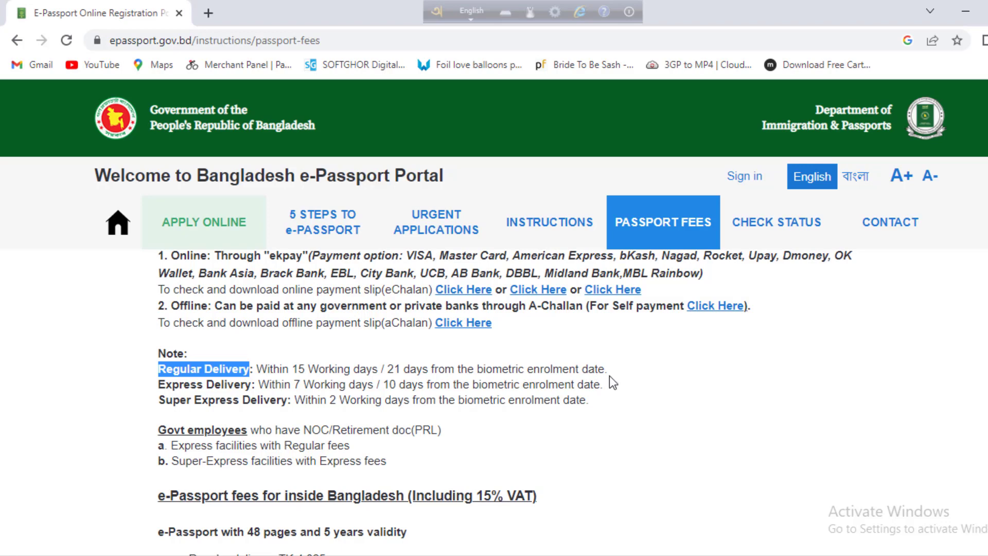
pyautogui.moveTo(607, 370); pyautogui.dragTo(189, 371)
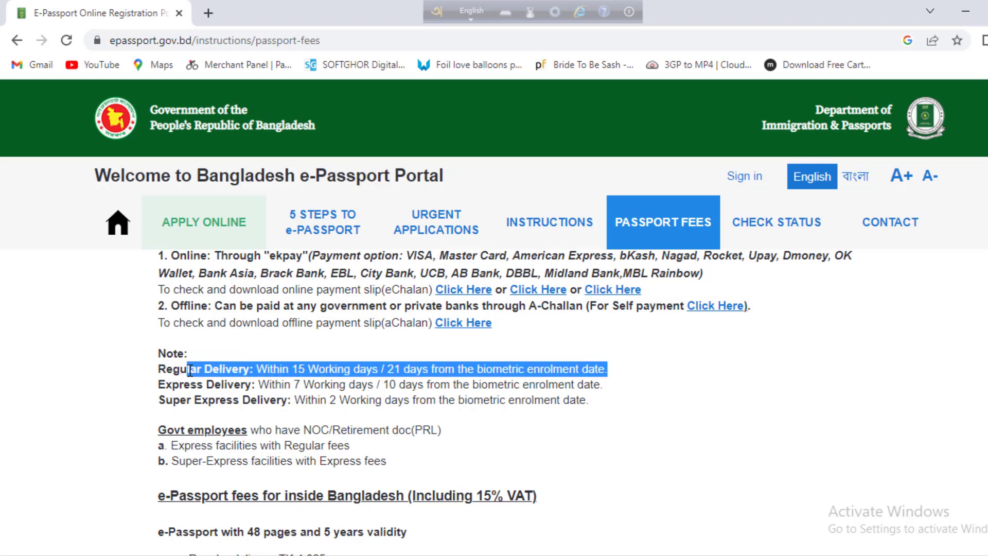
pyautogui.moveTo(190, 371); pyautogui.dragTo(611, 391)
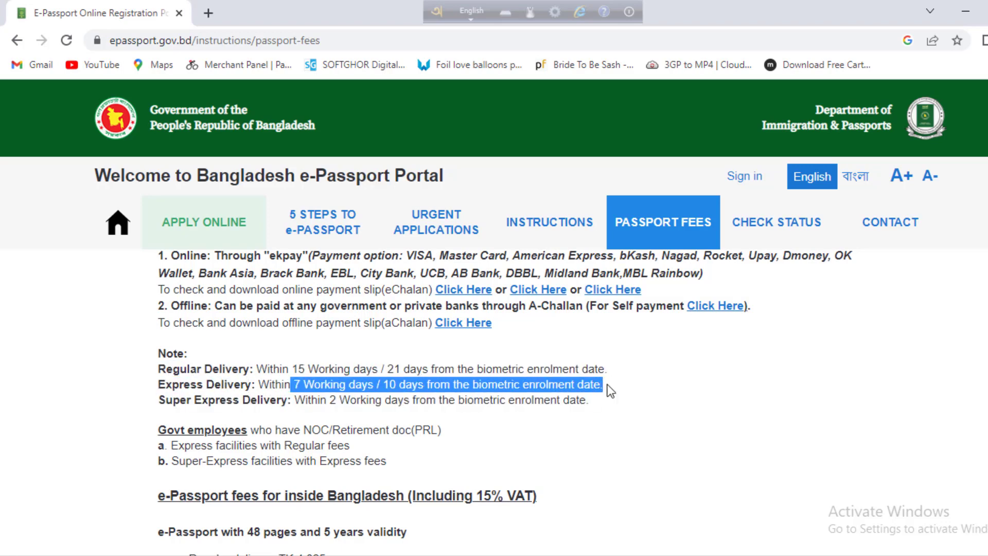
pyautogui.click(266, 401)
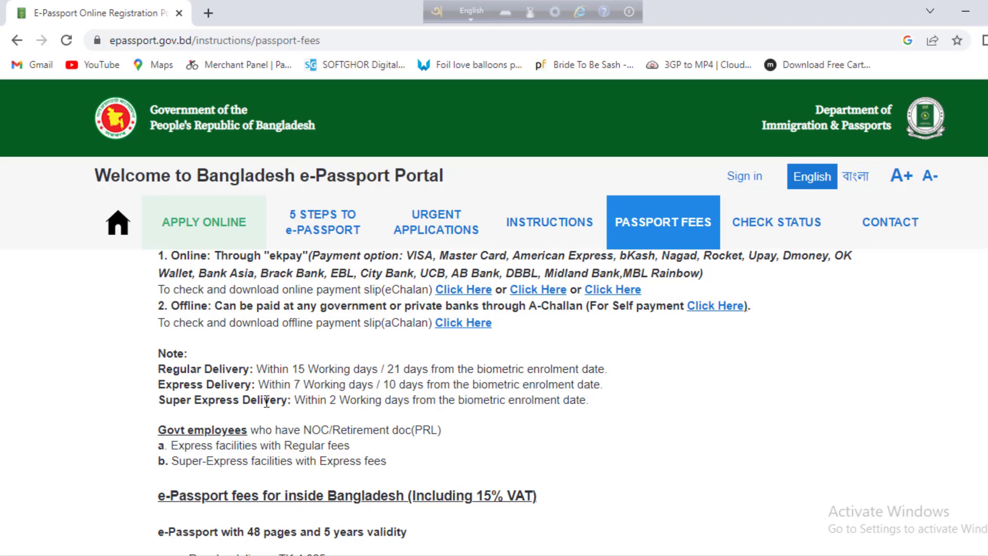
pyautogui.moveTo(211, 404); pyautogui.dragTo(585, 405)
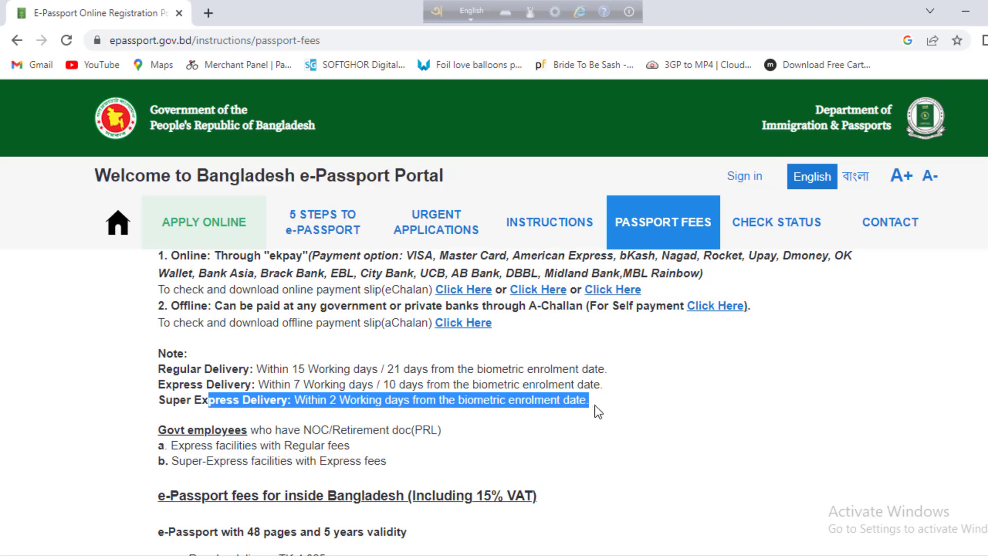
pyautogui.click(595, 408)
pyautogui.moveTo(157, 368); pyautogui.dragTo(576, 409)
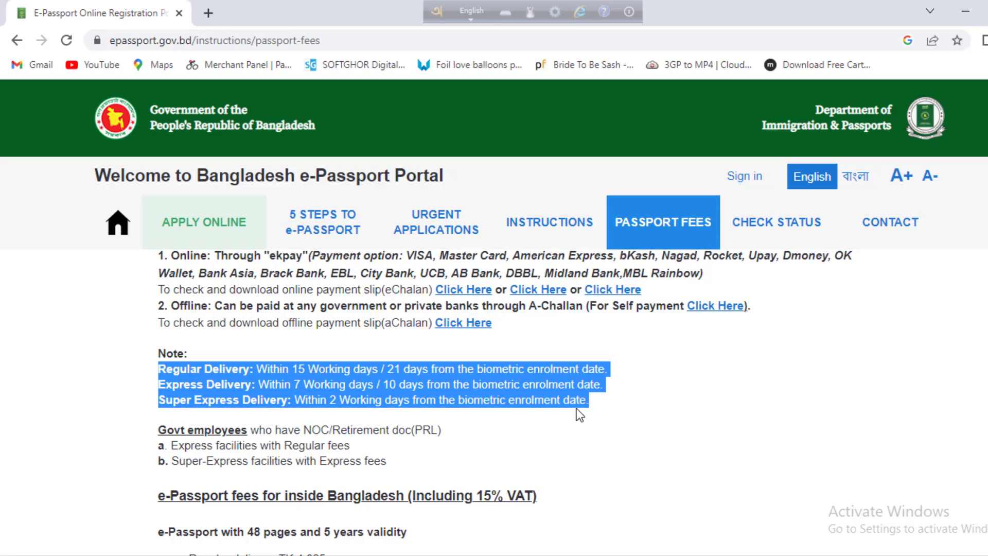
# - Highlight the note on delivery facilities for Govt employees who have NOC/Retirement doc (PRL)
pyautogui.scroll(-3, 577, 409)
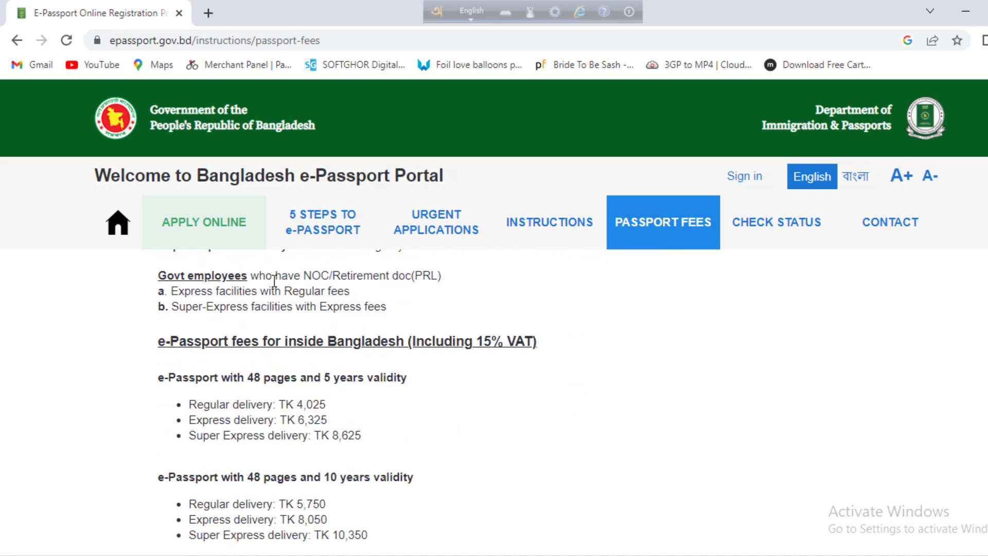
pyautogui.moveTo(139, 280); pyautogui.dragTo(332, 308)
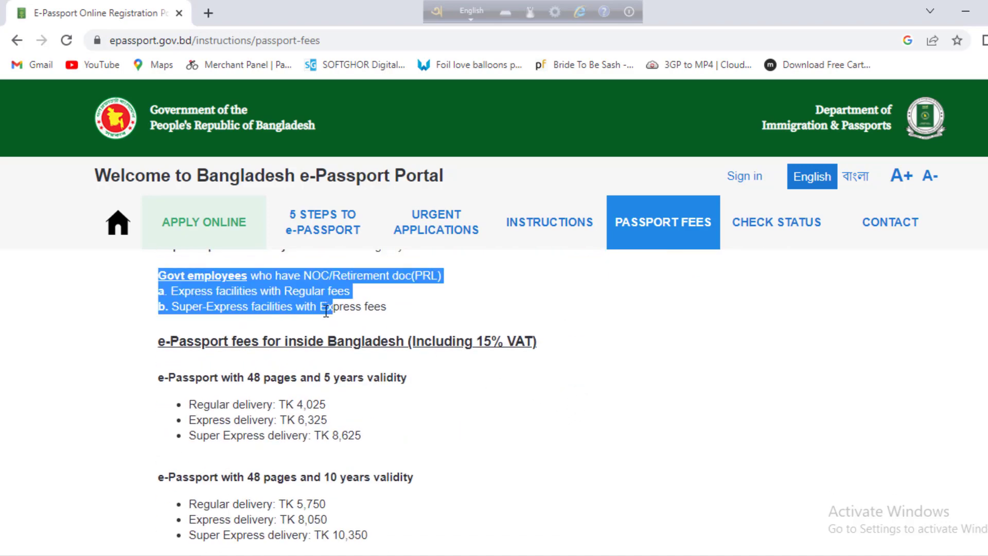
pyautogui.click(415, 310)
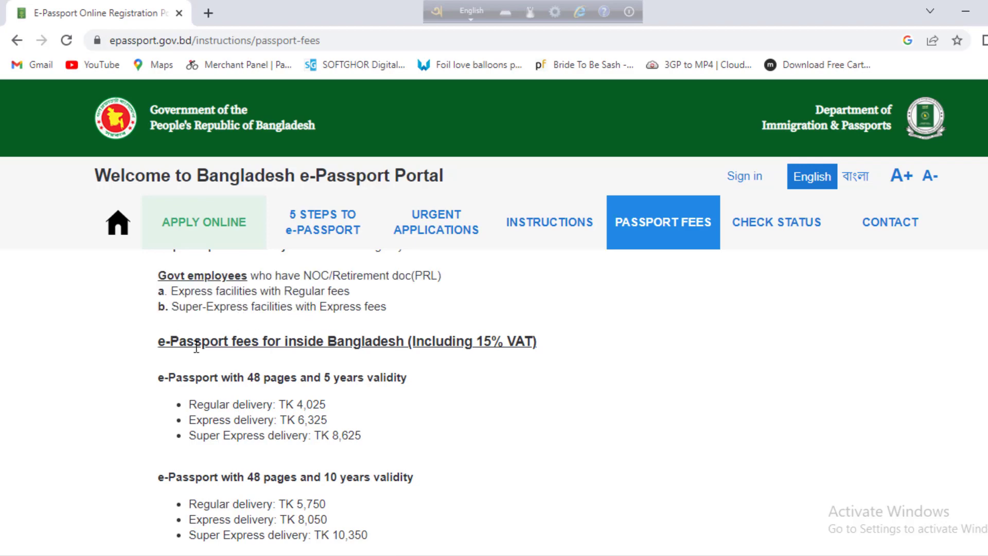
# - Review the fees for inside Bangladesh, highlighting the prices for 48 pages with 5 years and 64 pages with 5 and 10 years validity
pyautogui.scroll(-1, 133, 348)
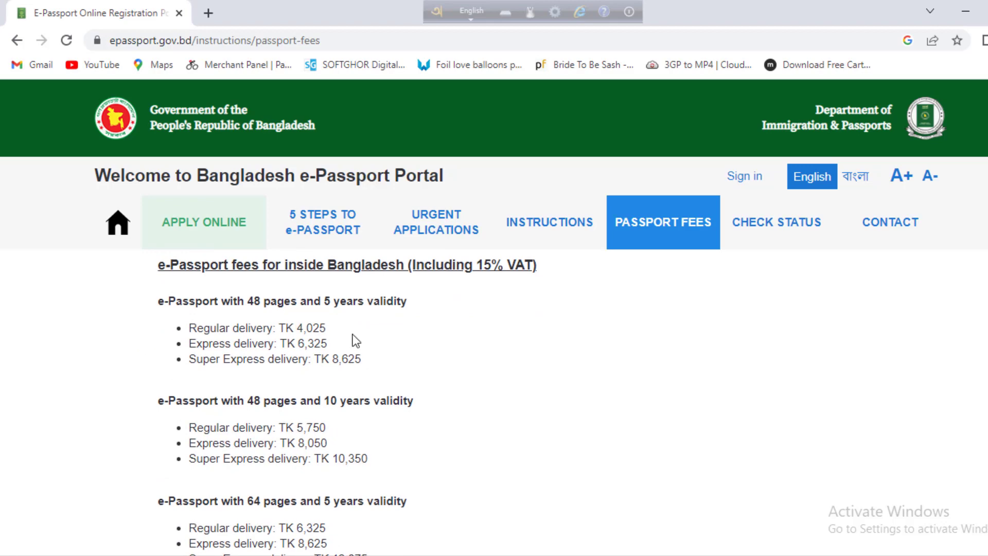
pyautogui.scroll(1, 272, 342)
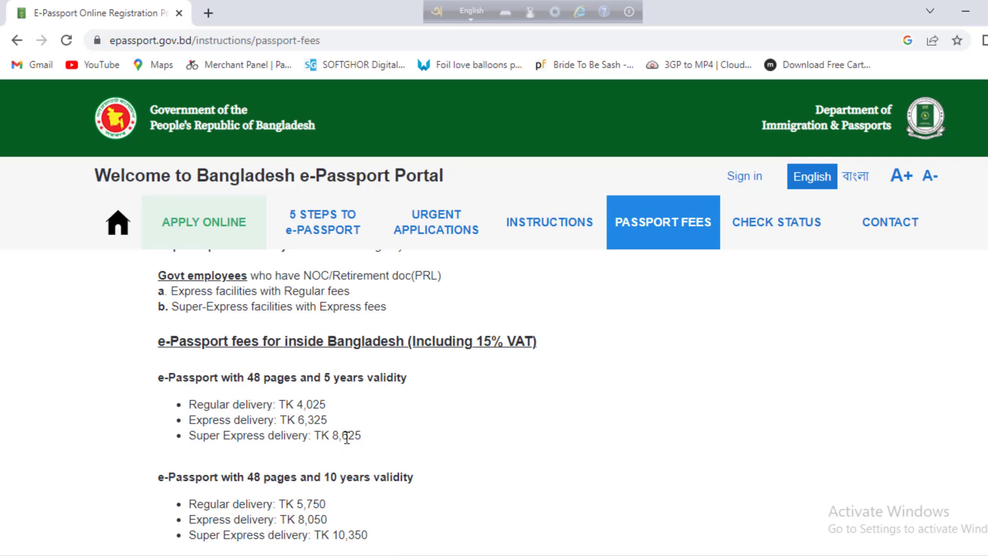
pyautogui.moveTo(362, 436); pyautogui.dragTo(226, 404)
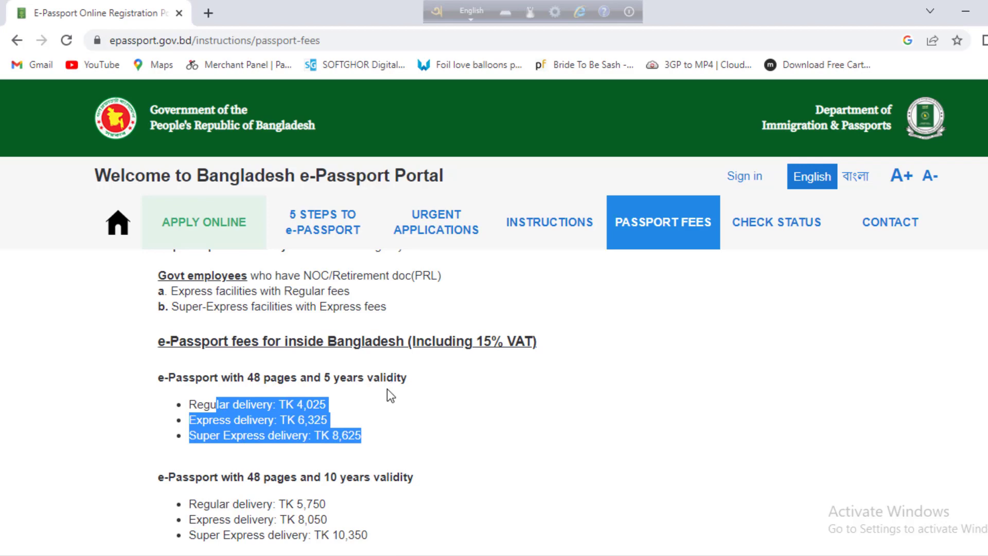
pyautogui.scroll(-3, 387, 387)
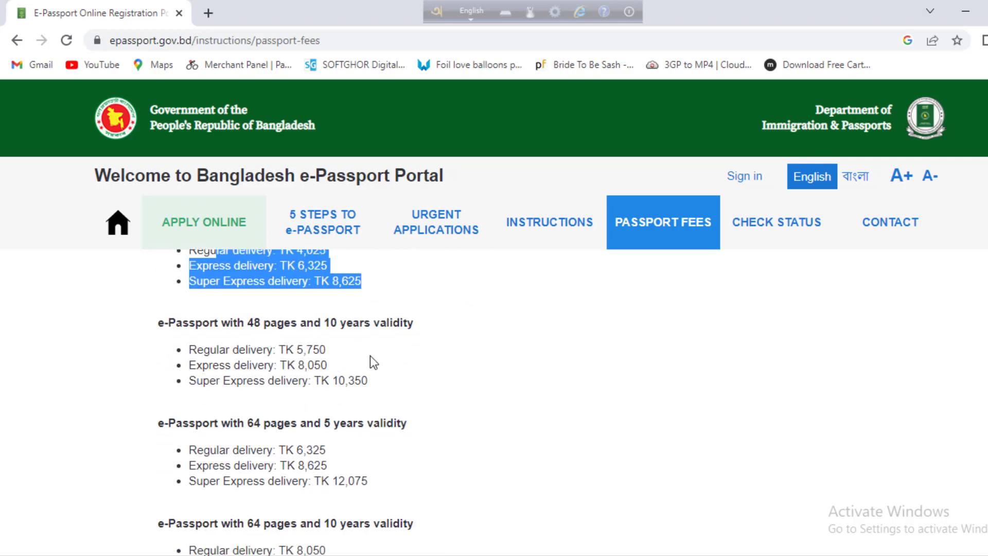
pyautogui.scroll(-2, 369, 356)
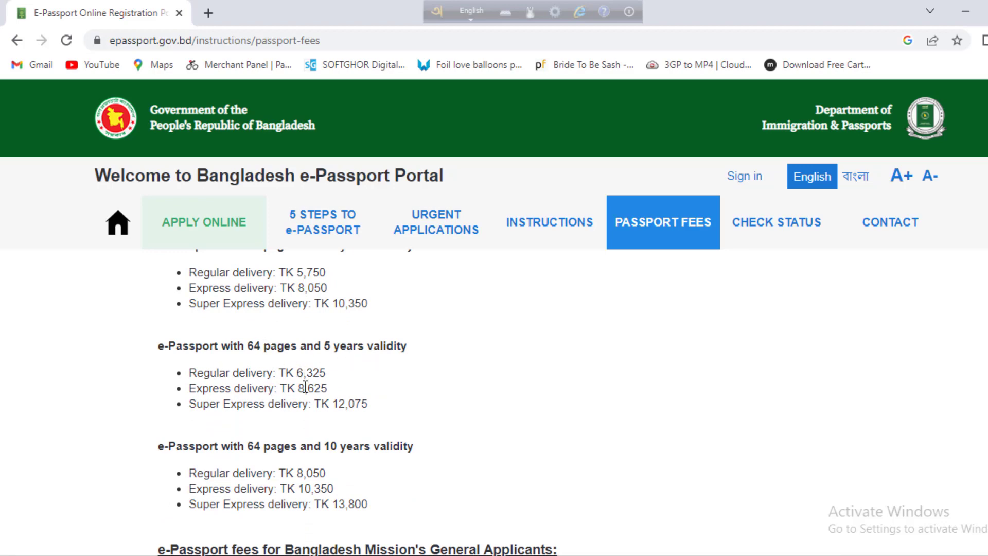
pyautogui.moveTo(366, 405); pyautogui.dragTo(187, 372)
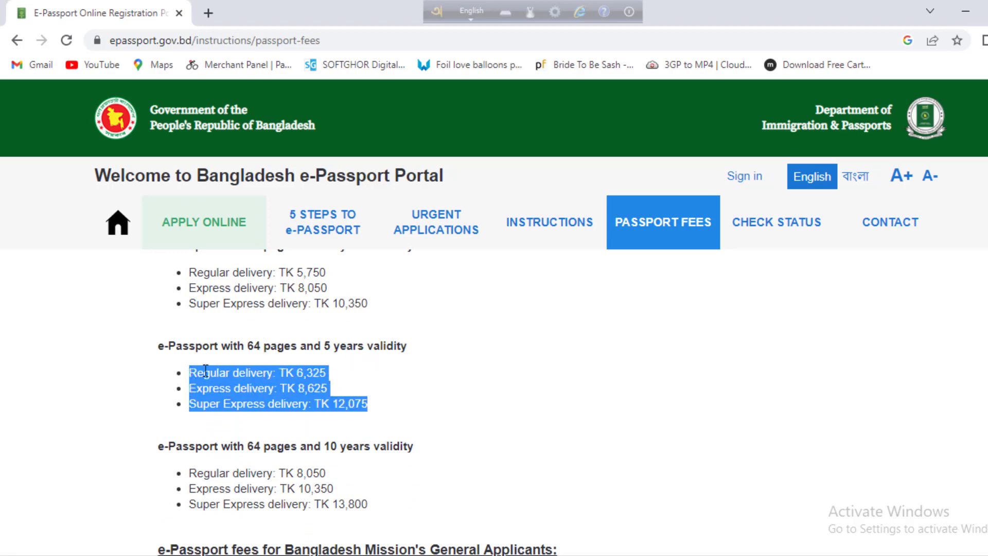
pyautogui.scroll(-1, 298, 395)
pyautogui.scroll(-2, 298, 395)
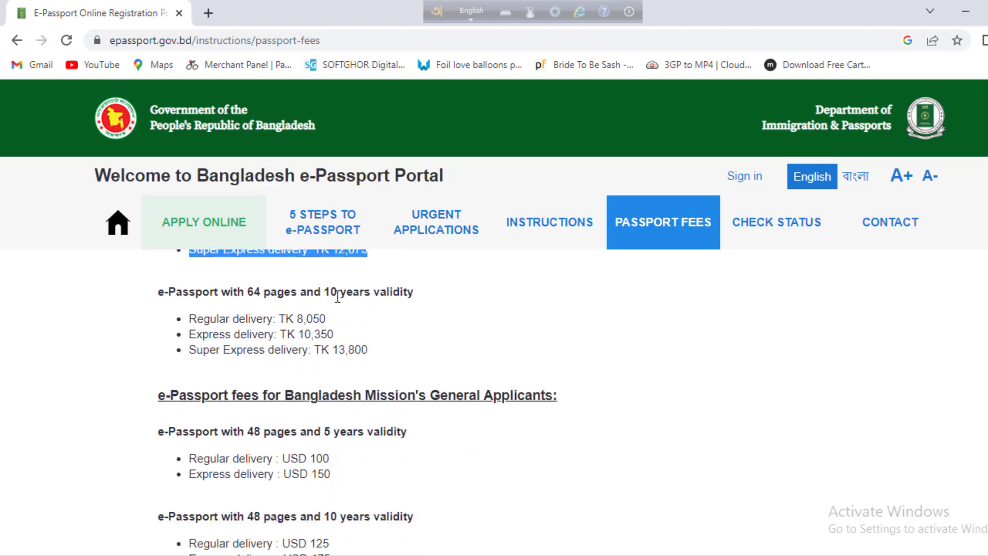
pyautogui.moveTo(369, 355); pyautogui.dragTo(203, 315)
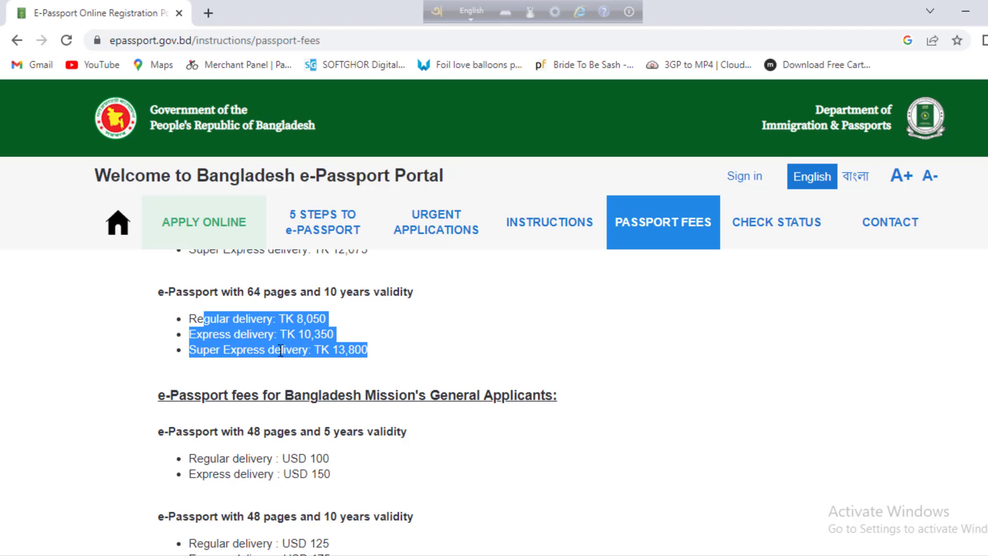
pyautogui.click(345, 366)
# - Review the e-Passport fees for Bangladesh Mission's General Applicants by page count and validity
pyautogui.scroll(-2, 201, 411)
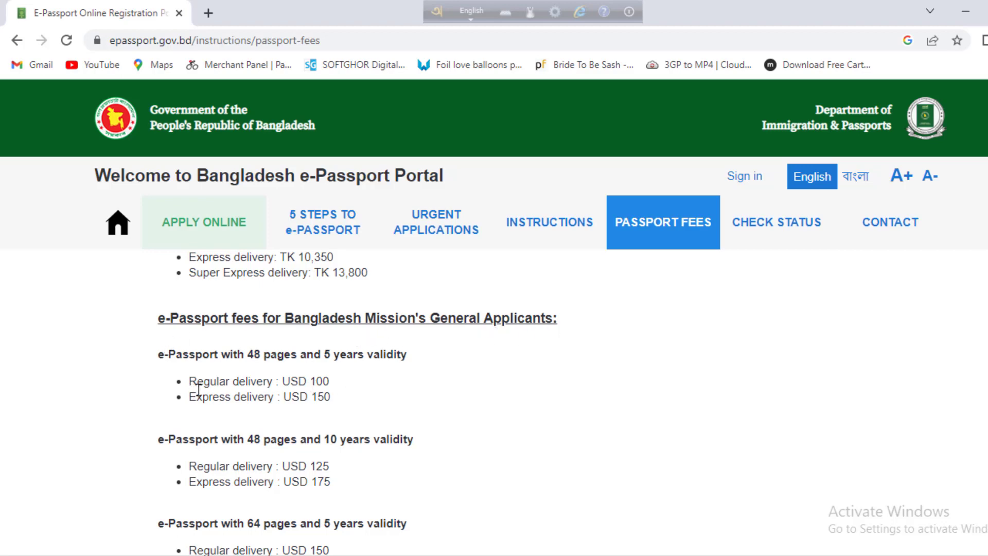
pyautogui.scroll(-2, 299, 398)
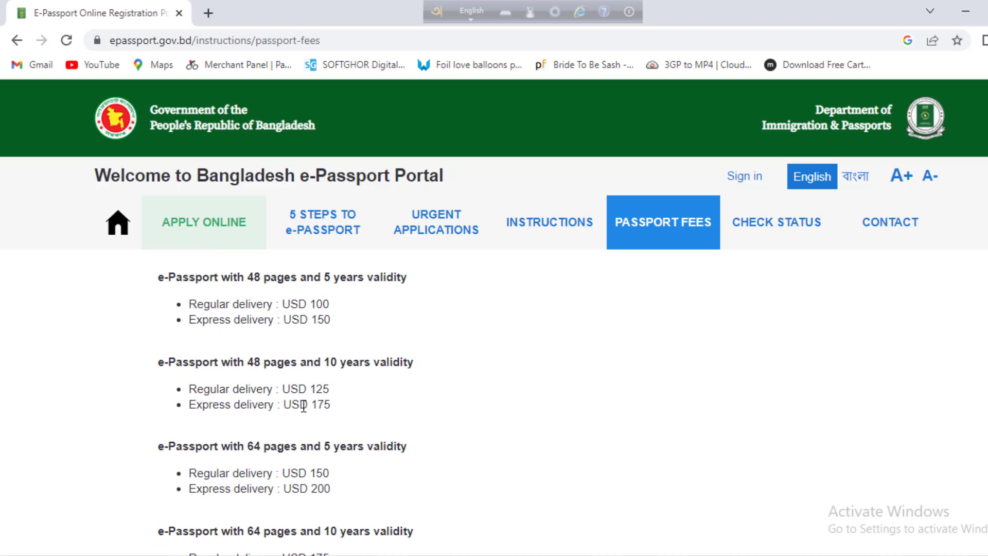
pyautogui.scroll(1, 335, 340)
pyautogui.scroll(1, 333, 340)
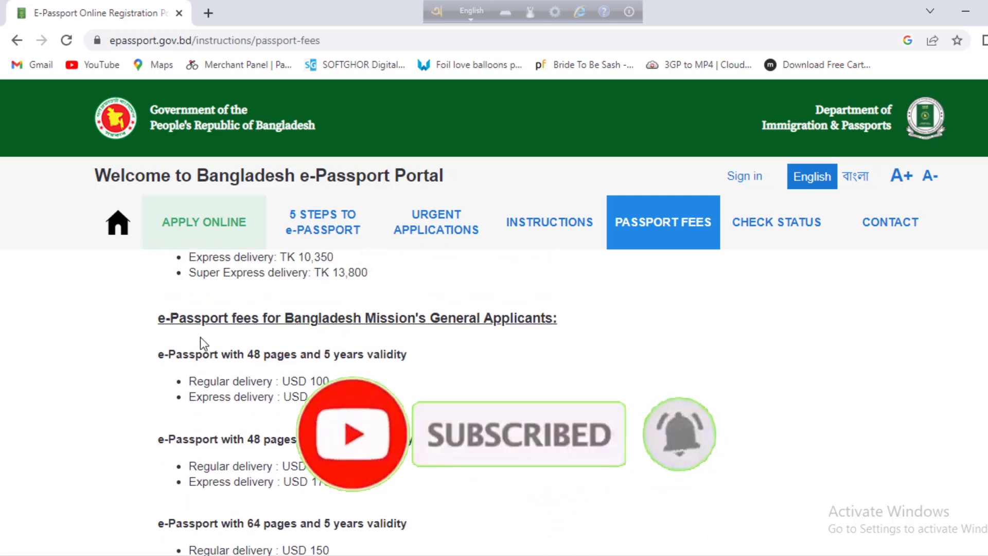
# - Review the e-Passport fees for Bangladesh Mission's Labors and Students, highlighting that section's heading
pyautogui.scroll(-3, 277, 427)
pyautogui.scroll(-3, 291, 445)
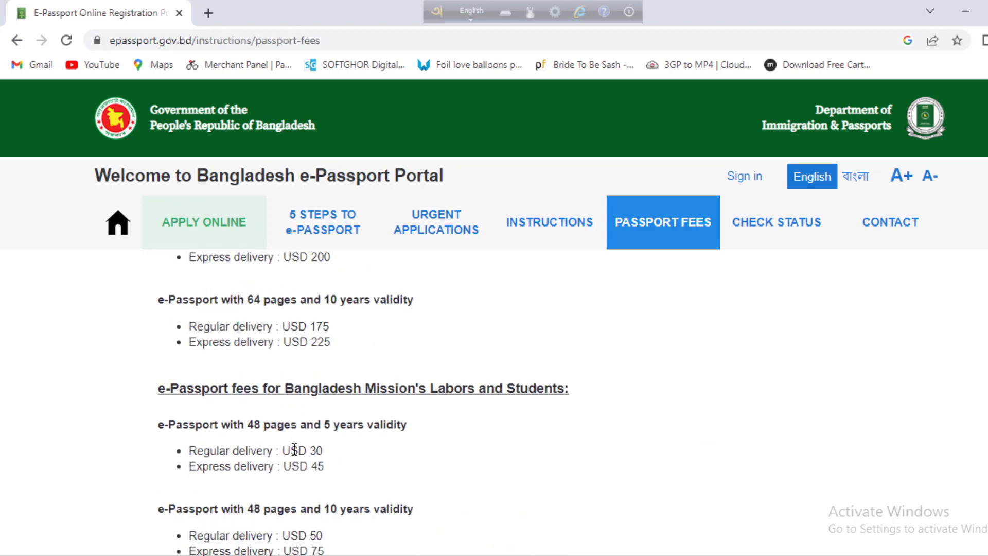
pyautogui.scroll(-2, 295, 450)
pyautogui.moveTo(570, 312); pyautogui.dragTo(153, 315)
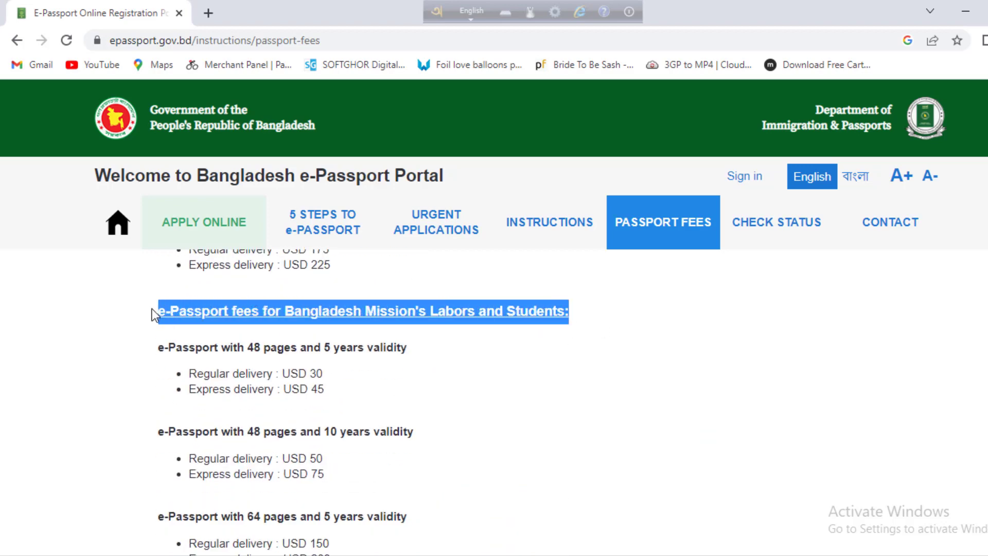
pyautogui.click(506, 361)
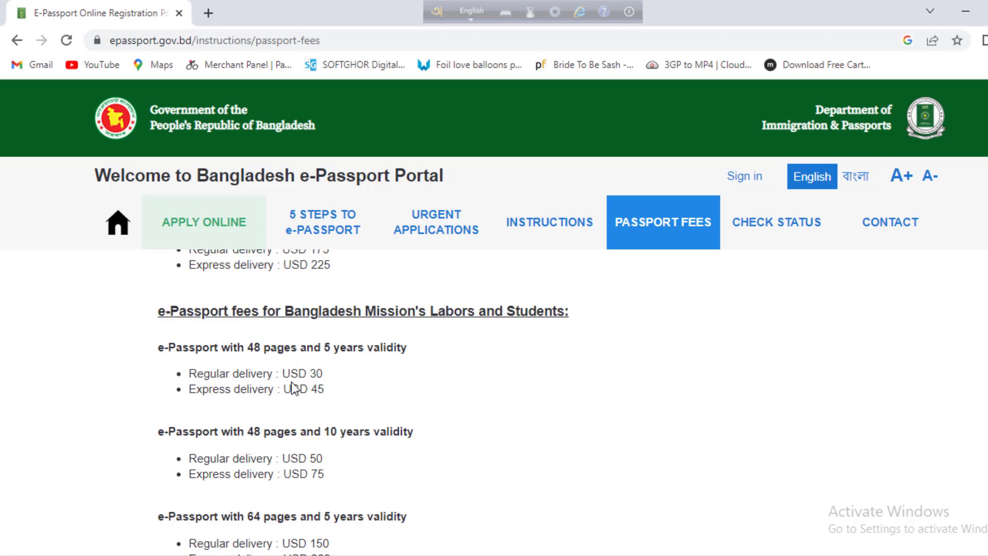
pyautogui.scroll(-3, 292, 387)
pyautogui.scroll(3, 547, 427)
# - Open the 5 Steps to e-Passport page and look over the listed application steps
pyautogui.scroll(8, 547, 427)
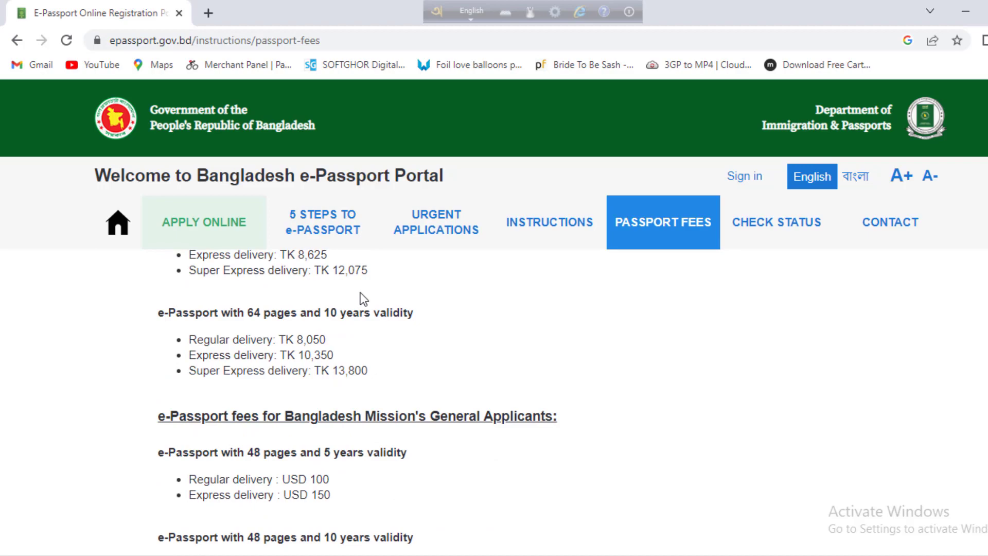
pyautogui.scroll(10, 476, 307)
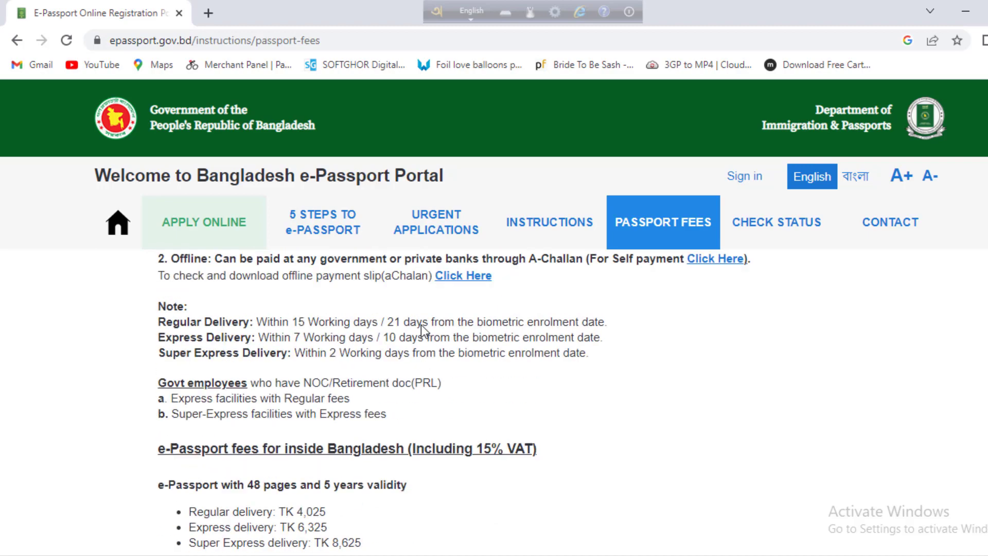
pyautogui.scroll(5, 421, 325)
pyautogui.scroll(-3, 412, 286)
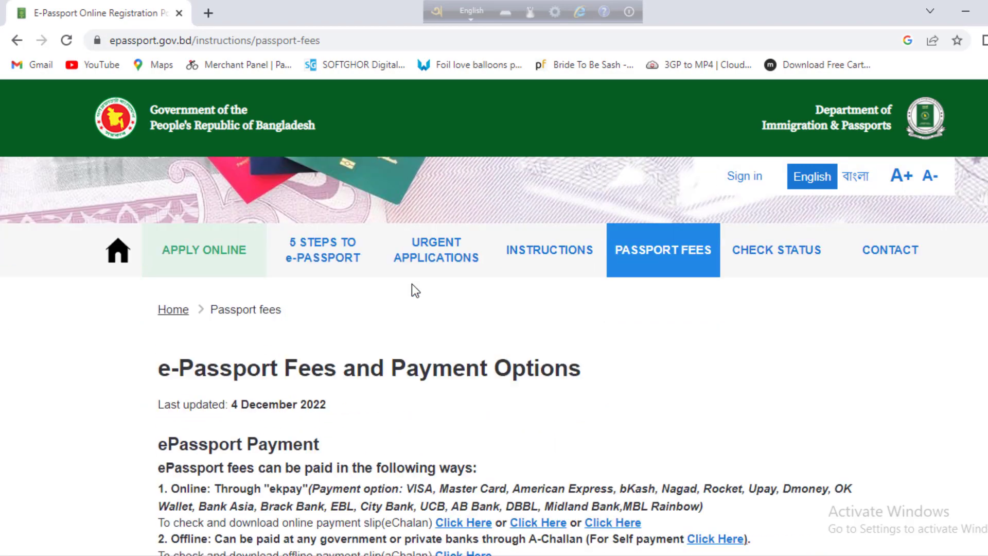
pyautogui.click(327, 260)
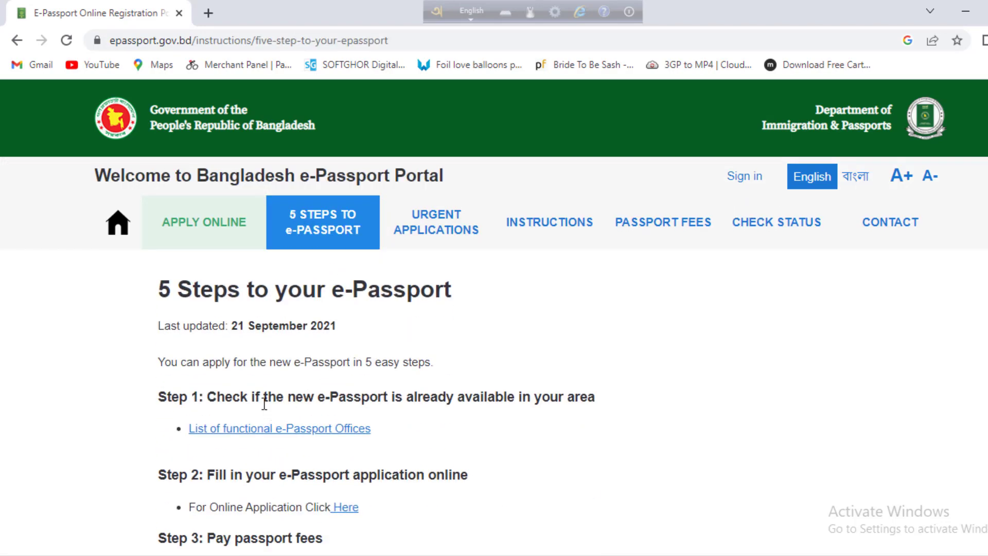
pyautogui.scroll(-3, 227, 338)
pyautogui.scroll(3, 228, 339)
pyautogui.scroll(-1, 440, 437)
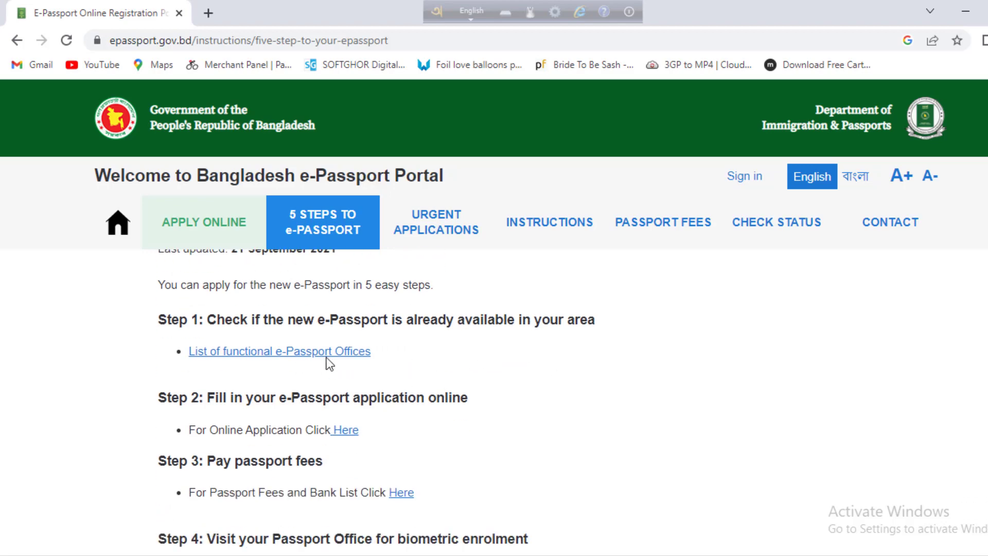
# - Open the list of functional e-Passport Offices from Step 1 in a separate tab and look through its English and Bangla office names
pyautogui.rightClick(342, 352)
pyautogui.click(356, 365)
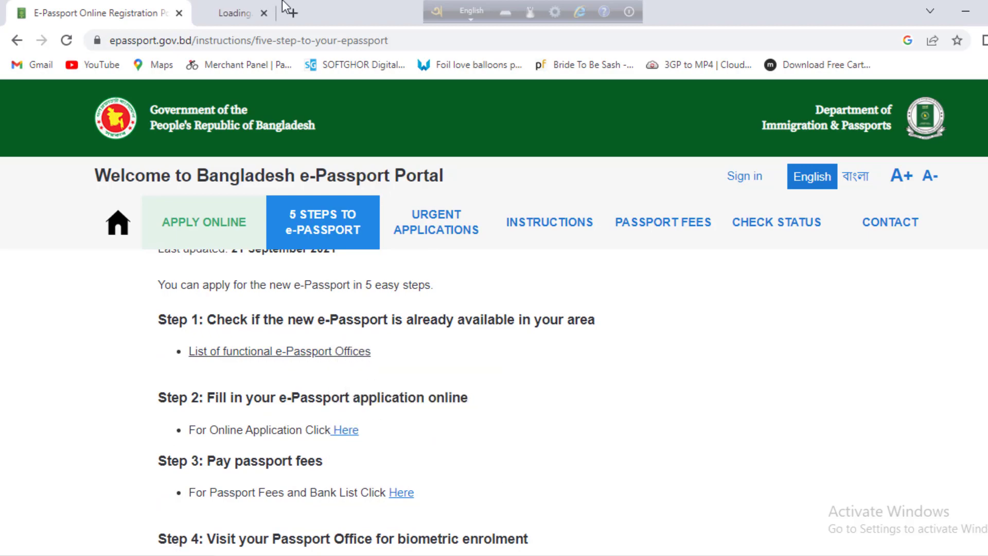
pyautogui.click(282, 7)
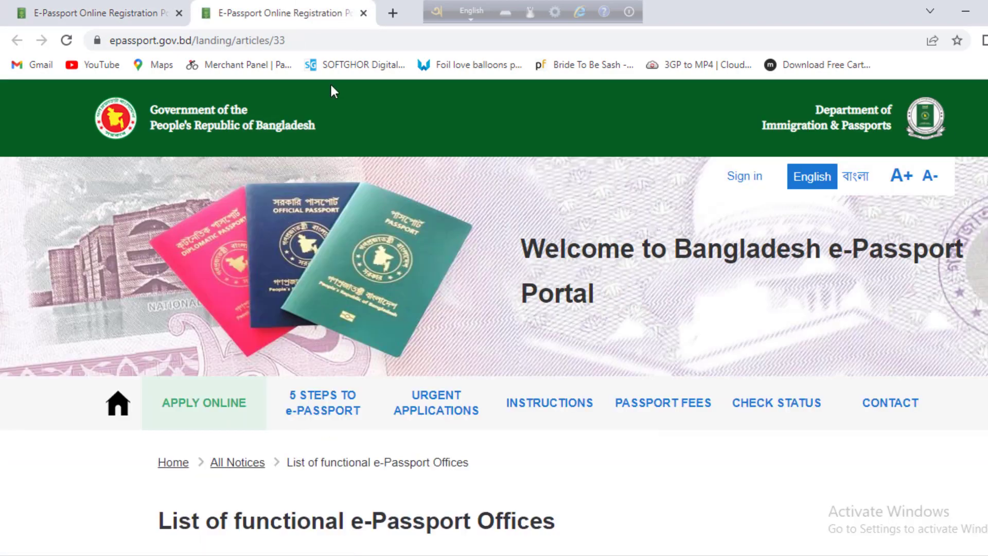
pyautogui.scroll(-20, 155, 349)
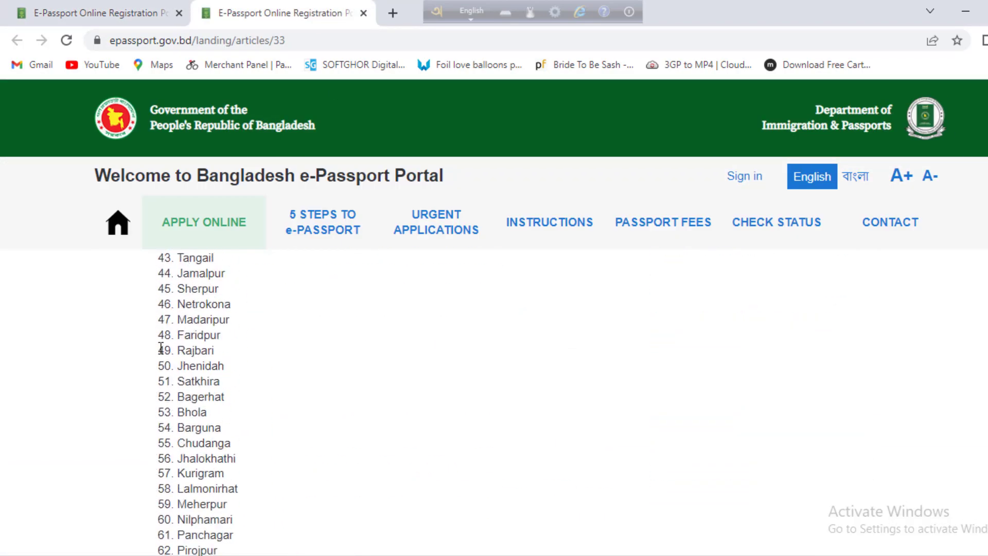
pyautogui.scroll(-20, 165, 355)
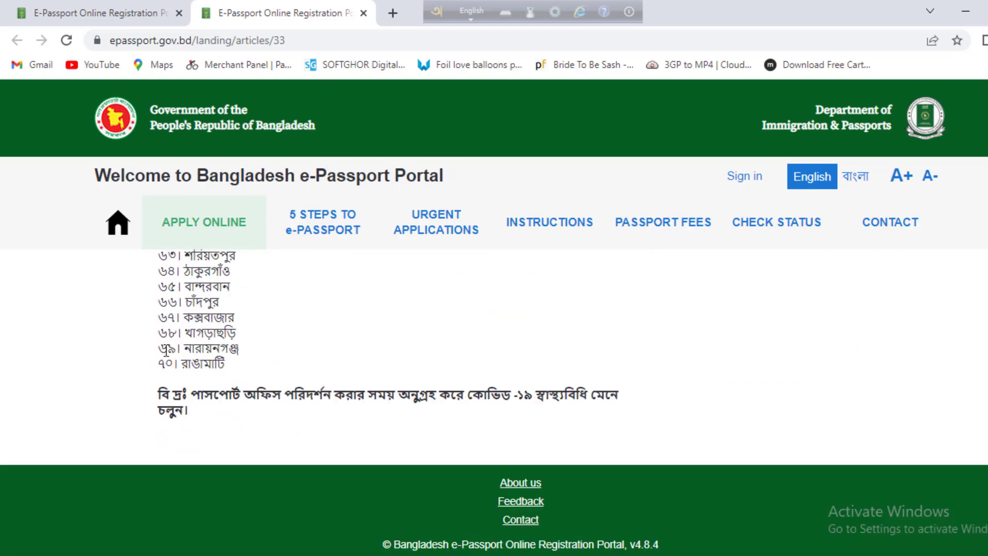
pyautogui.scroll(20, 240, 401)
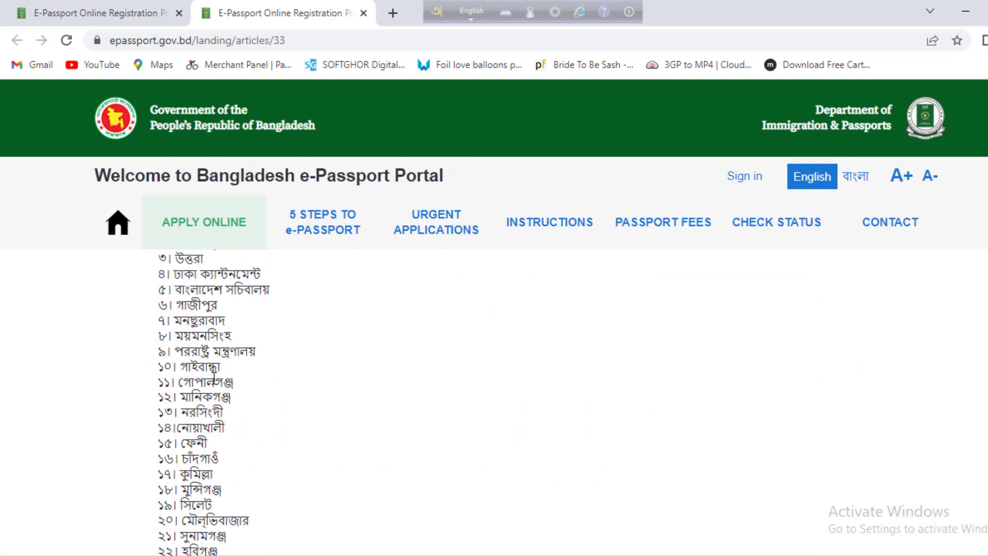
# - Return to the 5 Steps page and review Steps 2 to 5, from the online application to passport collection
pyautogui.click(119, 13)
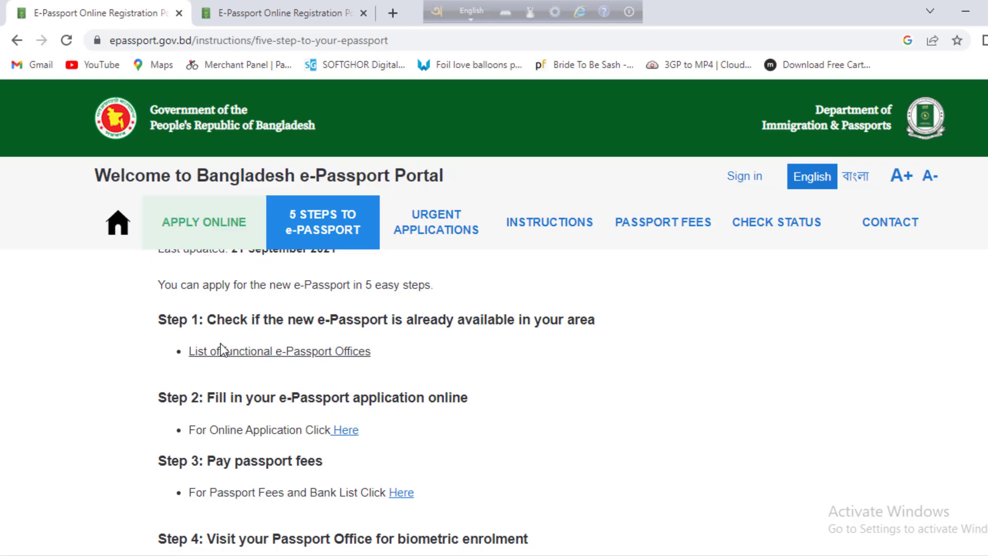
pyautogui.scroll(-1, 443, 439)
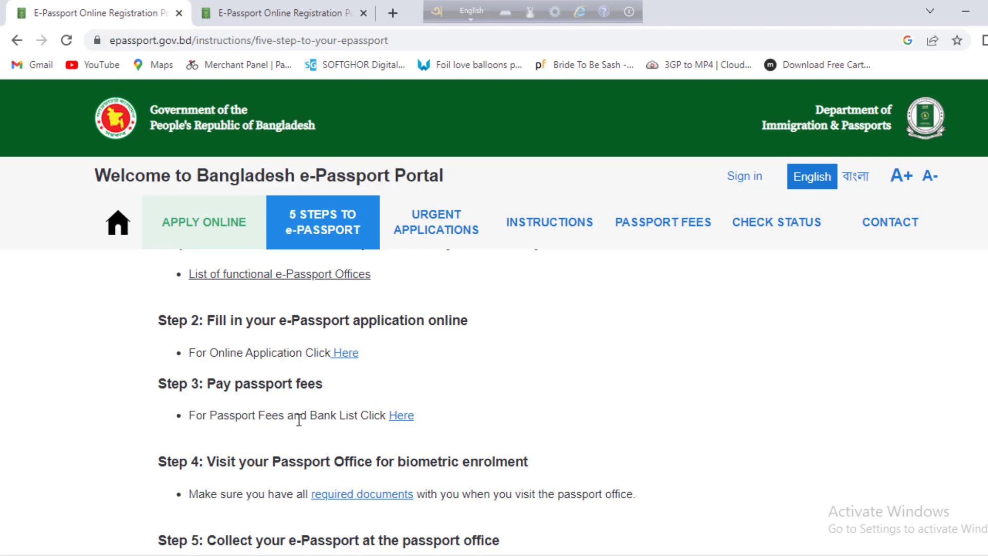
pyautogui.scroll(-1, 285, 475)
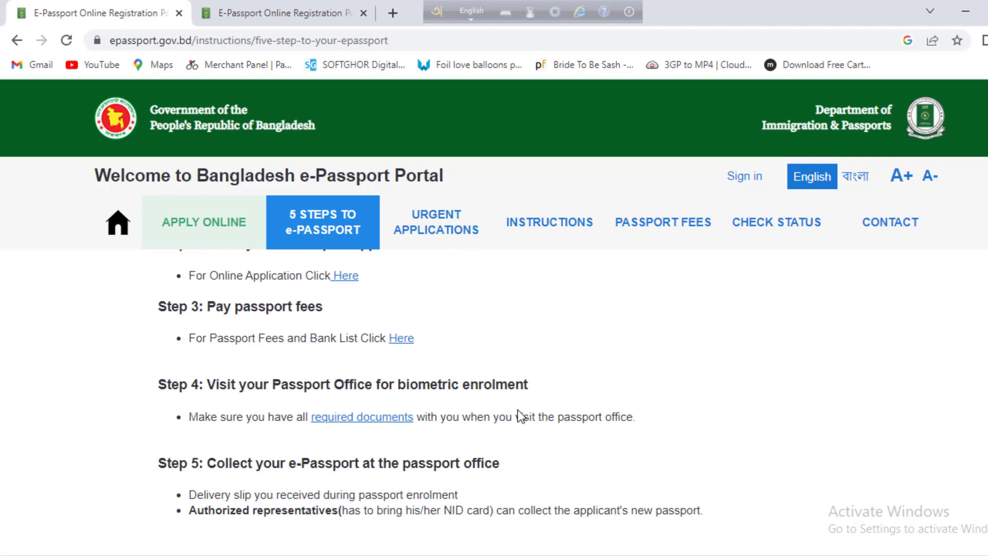
pyautogui.scroll(-1, 226, 487)
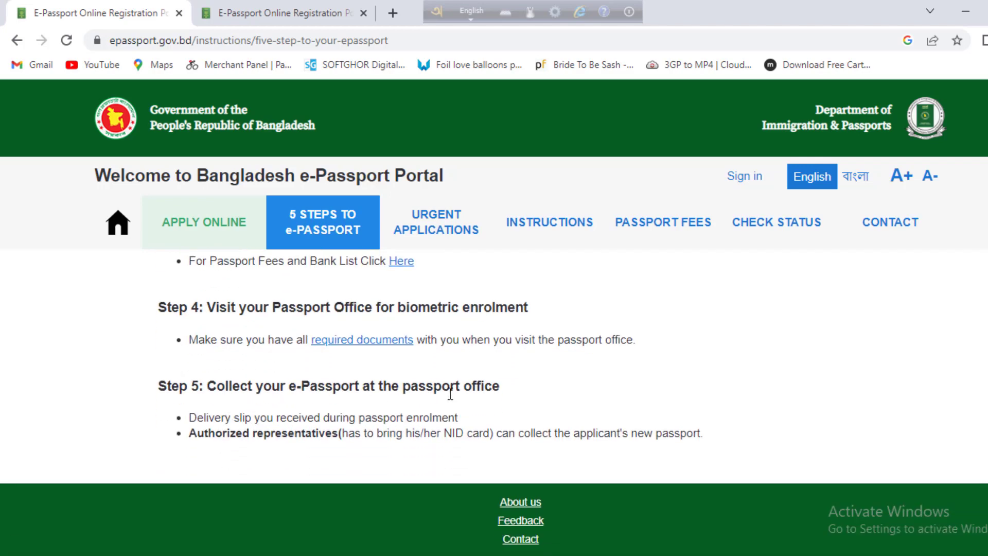
pyautogui.scroll(3, 487, 433)
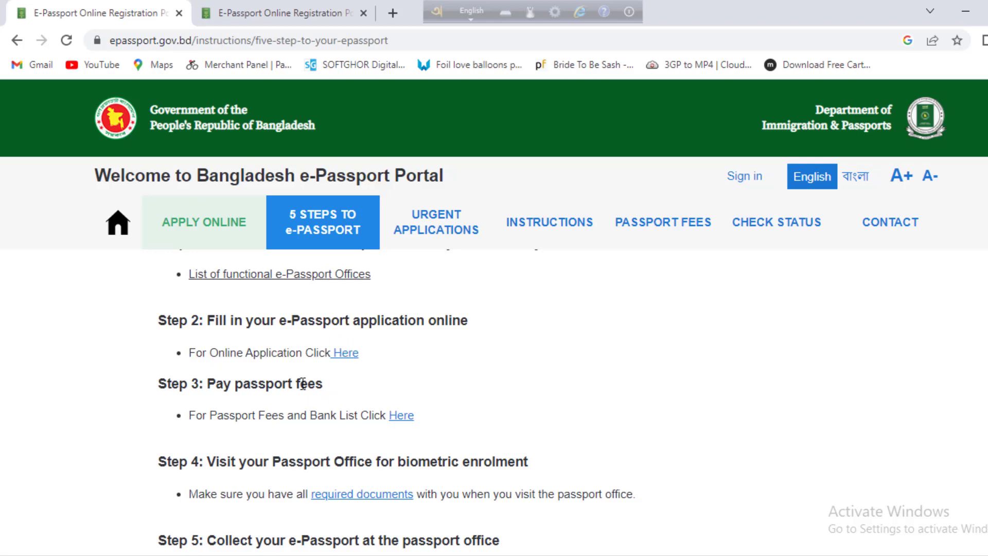
# - Start an online application and select BAGERHAT as the district of the present address
pyautogui.click(226, 232)
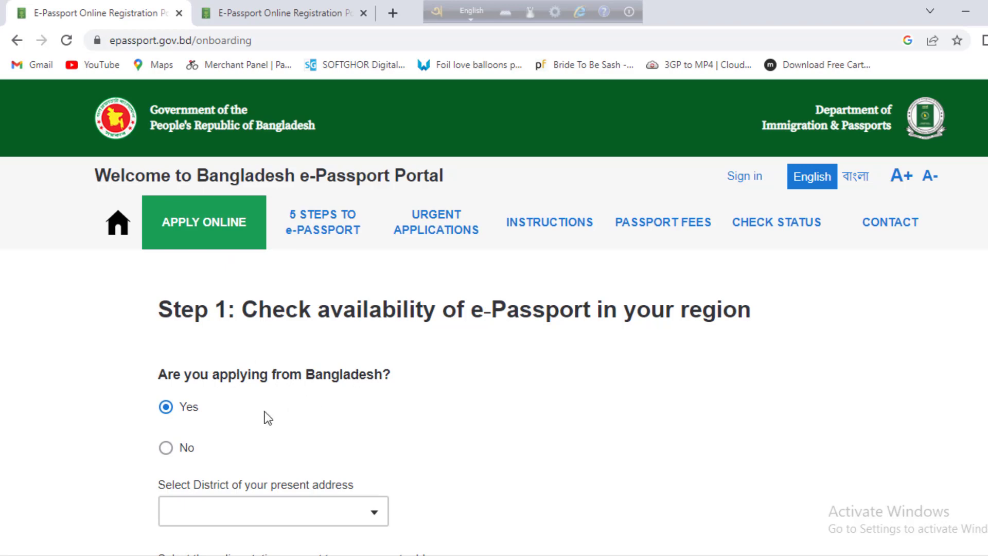
pyautogui.scroll(-2, 362, 421)
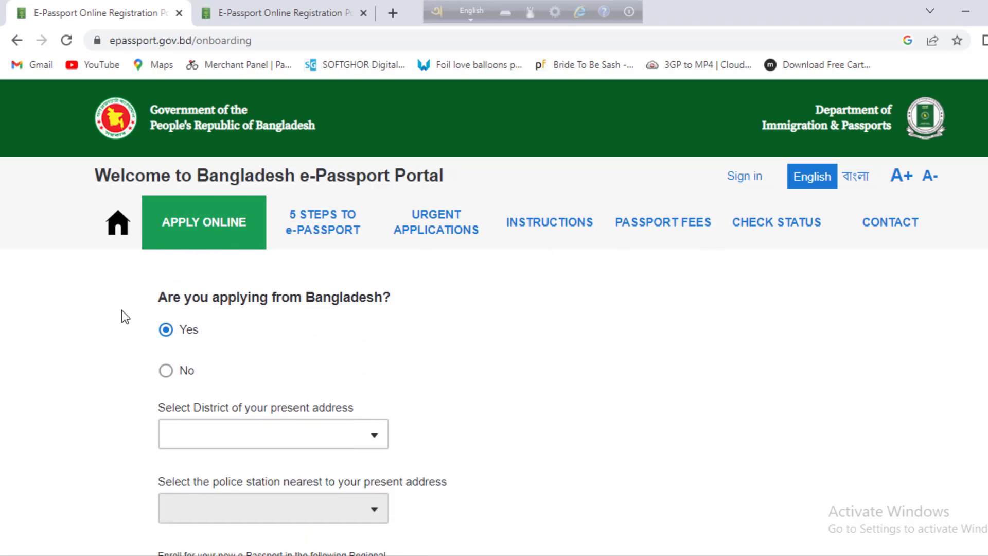
pyautogui.scroll(-2, 221, 355)
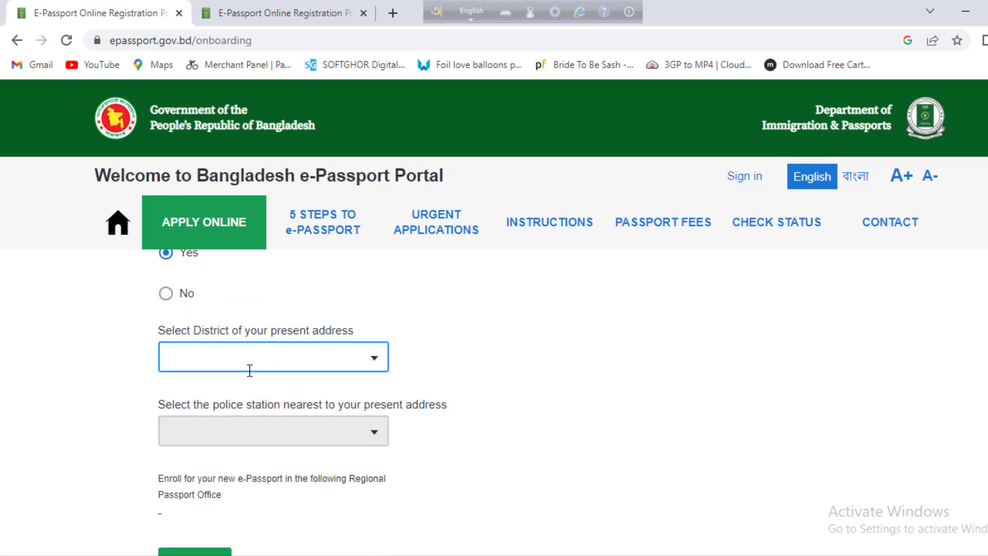
pyautogui.click(249, 366)
pyautogui.scroll(3, 322, 337)
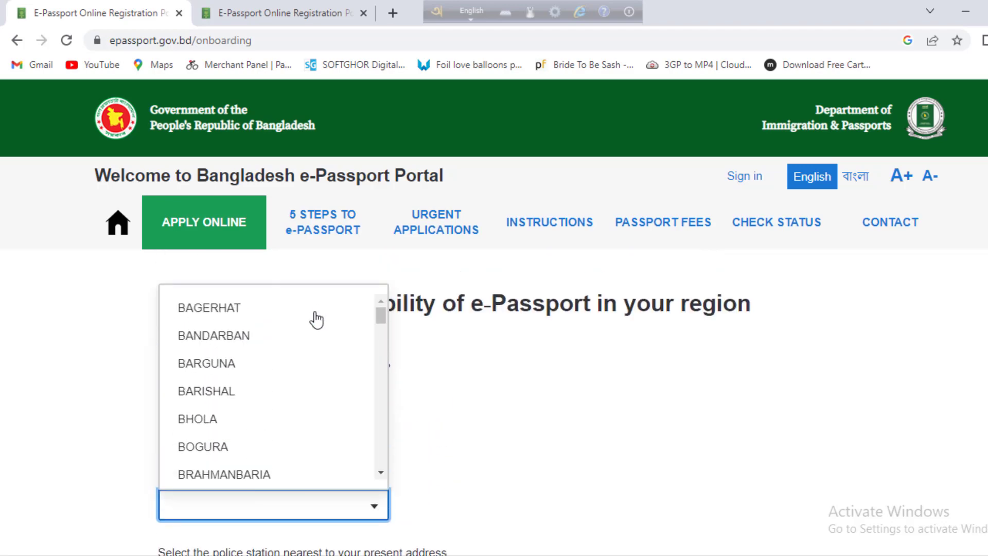
pyautogui.click(212, 316)
# - Select MONGLA as the police station nearest to the present address and continue to the email step
pyautogui.scroll(-3, 269, 430)
pyautogui.scroll(-2, 270, 430)
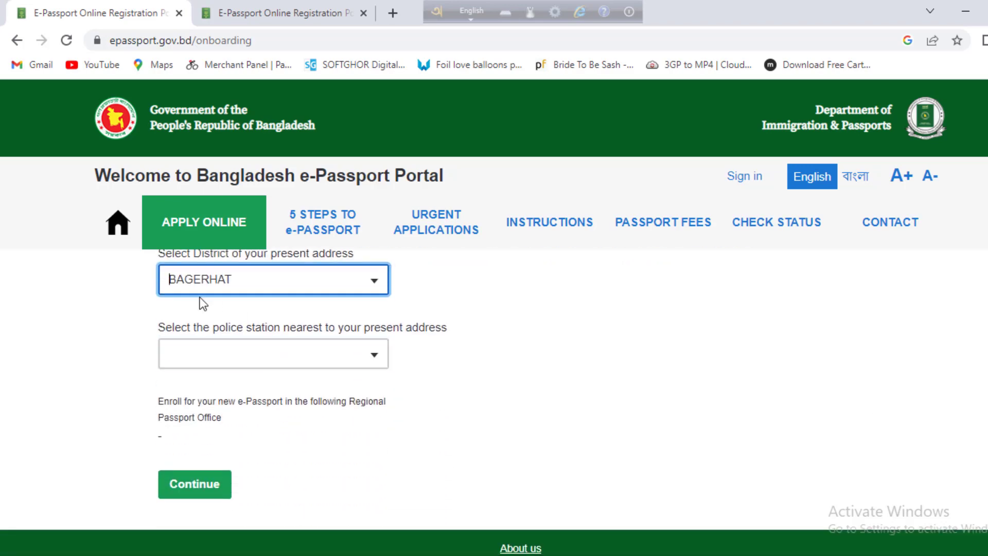
pyautogui.click(373, 356)
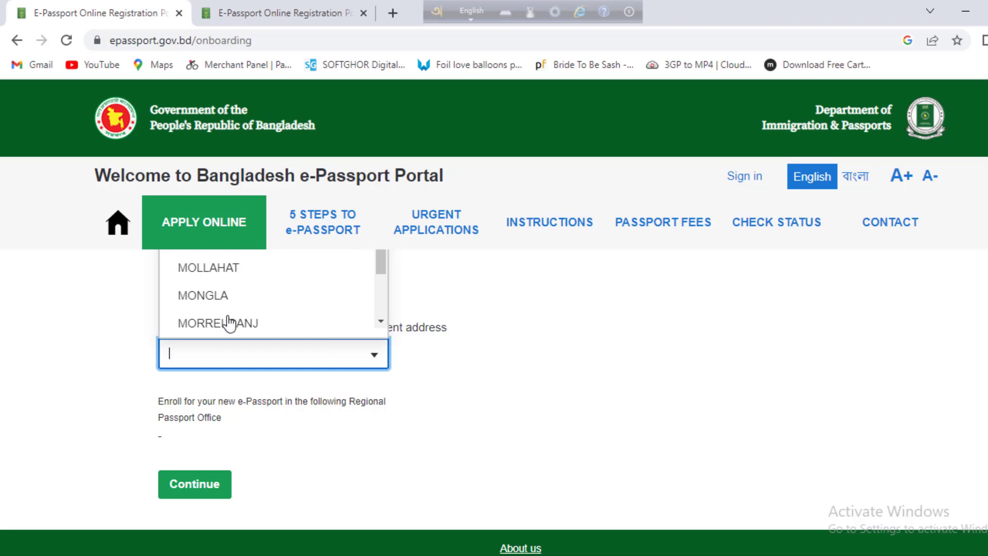
pyautogui.click(214, 301)
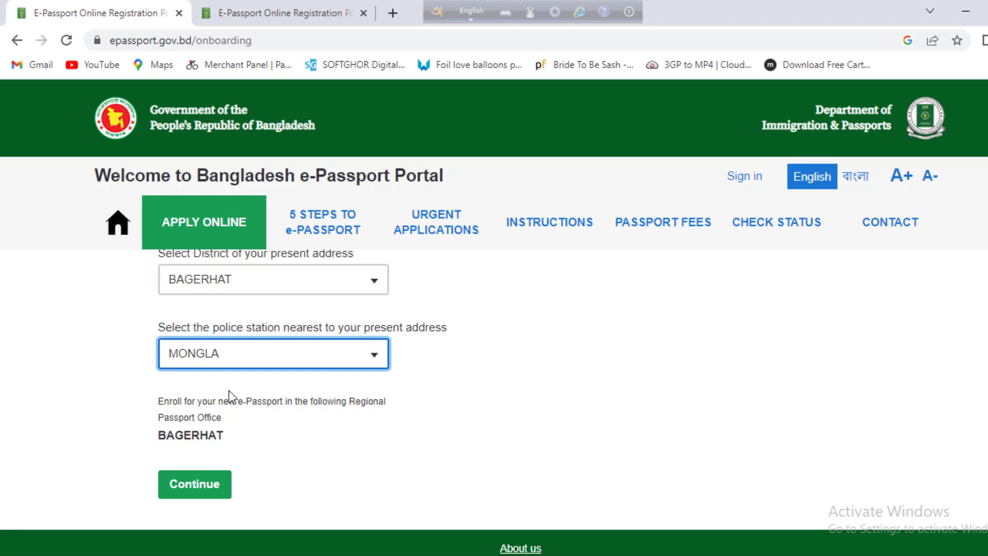
pyautogui.click(210, 492)
# - Enter the applicant's email address, complete the human verification and continue to the account information
pyautogui.click(272, 395)
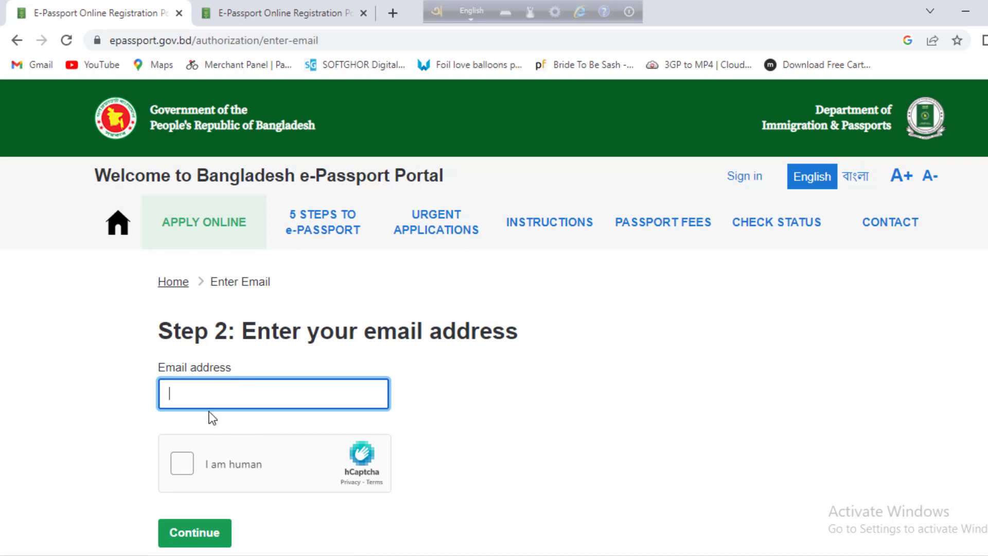
pyautogui.write('d')
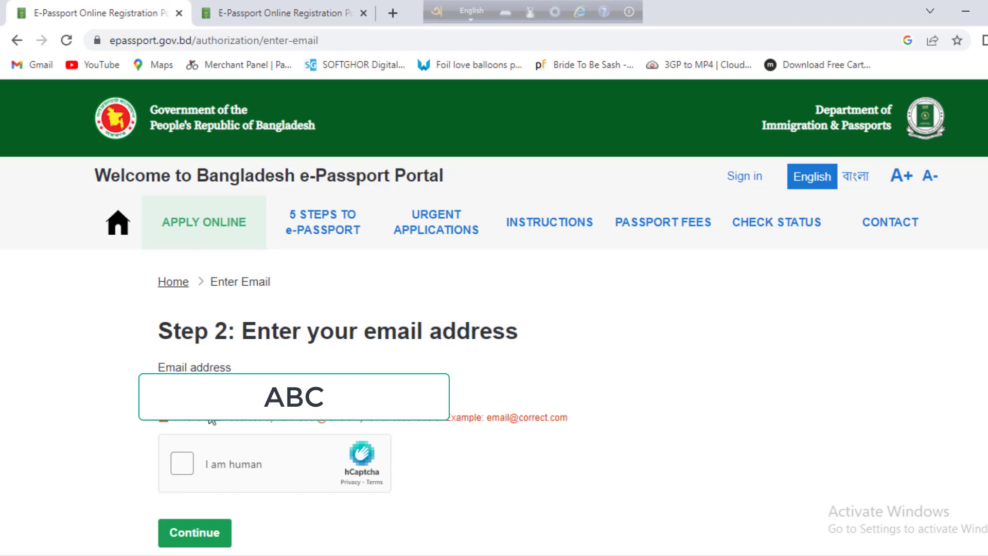
pyautogui.write('com')
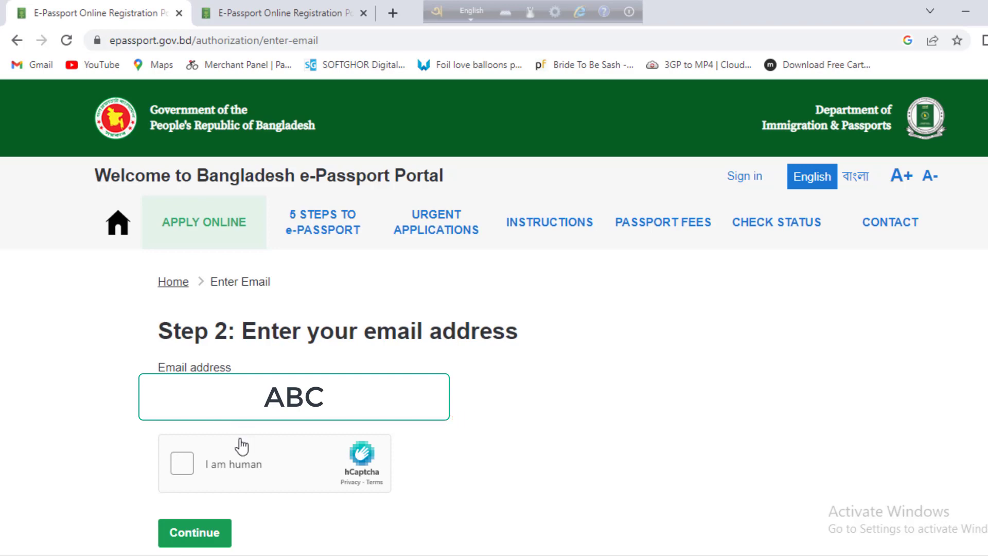
pyautogui.click(184, 464)
pyautogui.click(210, 540)
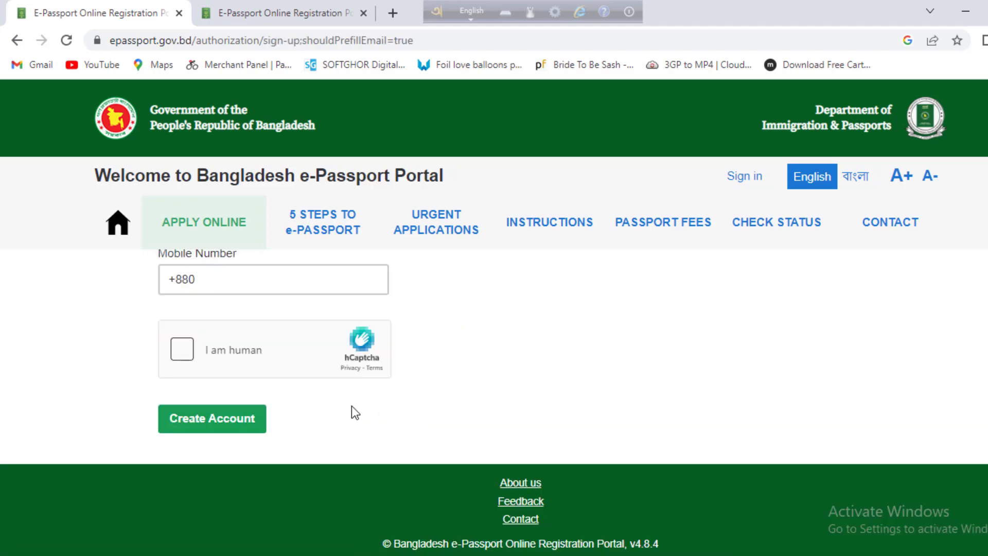
# - Enter the applicant's mobile number, complete the human verification and try to create the account
pyautogui.click(238, 279)
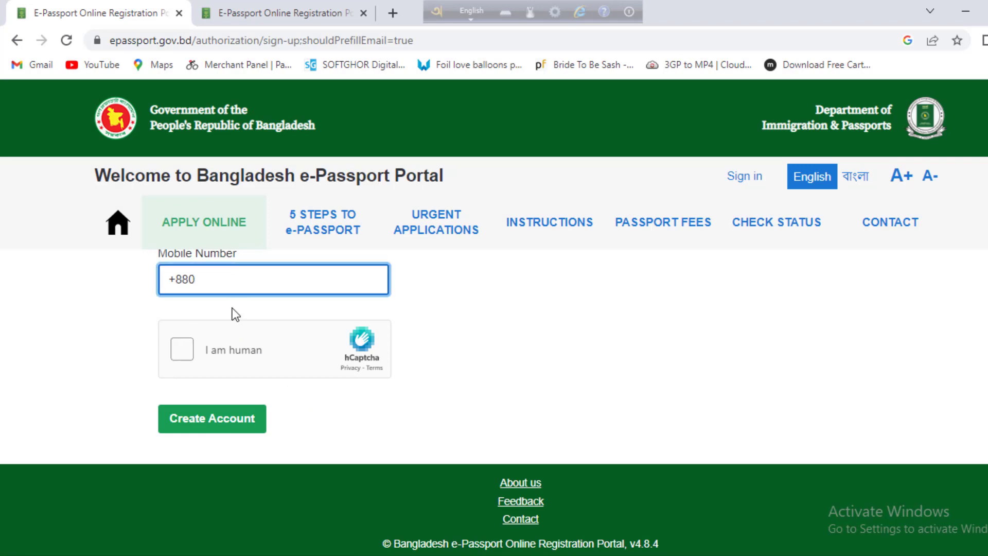
pyautogui.write('17558')
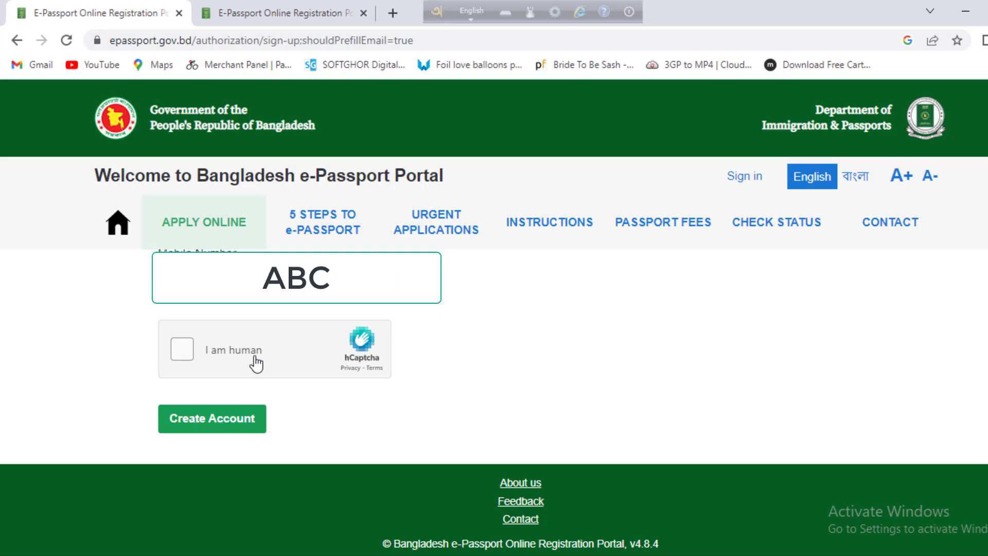
pyautogui.click(256, 362)
pyautogui.click(226, 419)
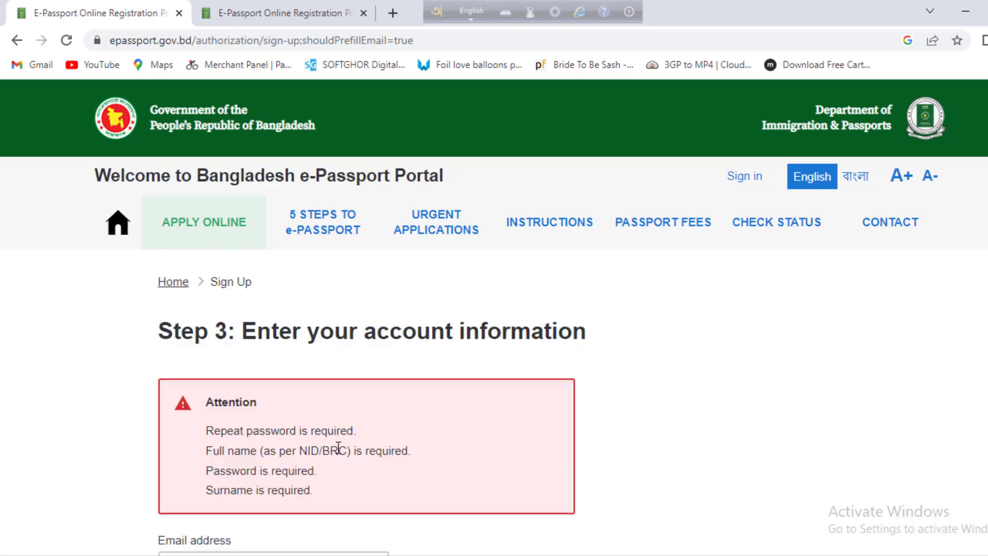
# - Examine the required fields of the account information form and try to create the account again
pyautogui.scroll(-7, 341, 443)
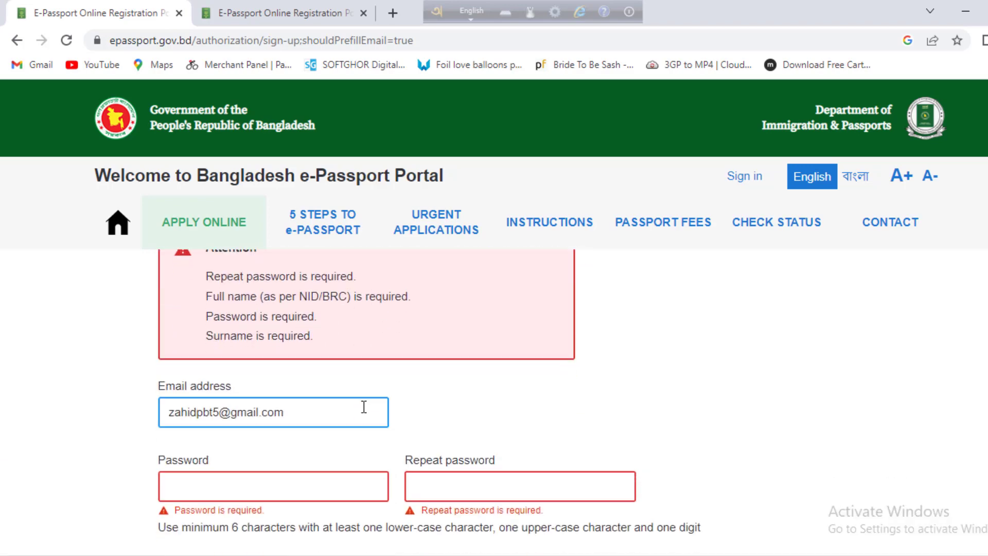
pyautogui.scroll(-7, 341, 320)
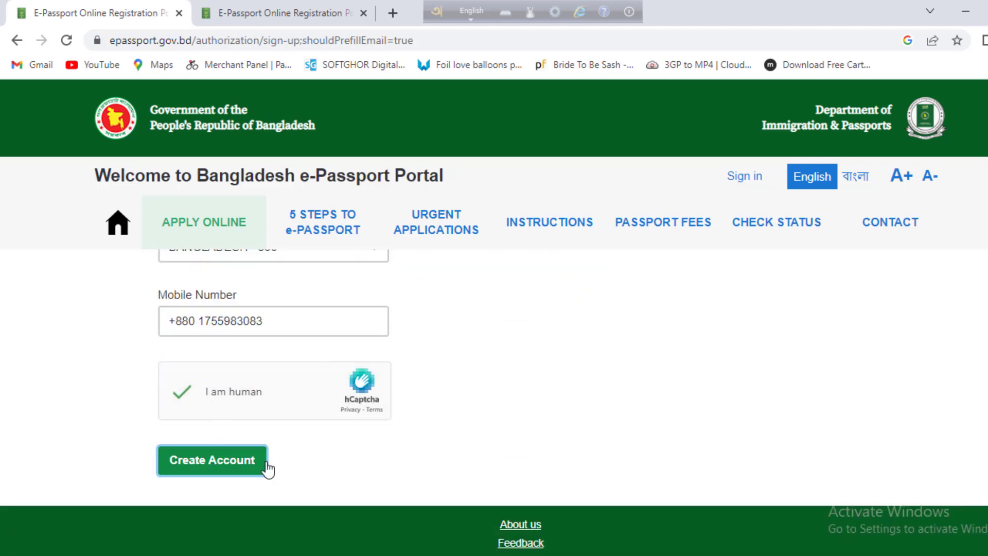
pyautogui.click(266, 466)
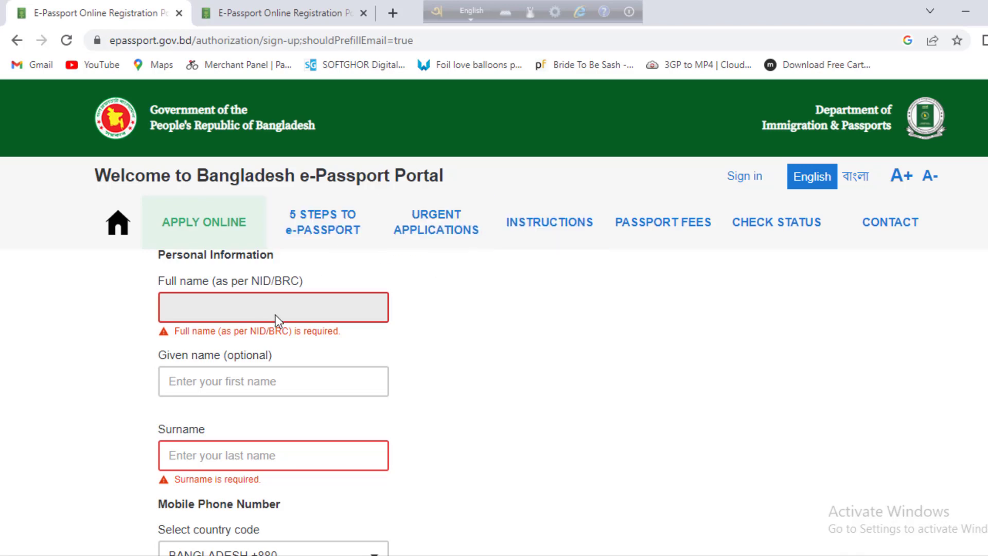
# - Open the passport fees information and examine the payment options, delivery times and fees for 48- and 64-page e-Passports with 5 and 10 years validity
pyautogui.scroll(2, 360, 311)
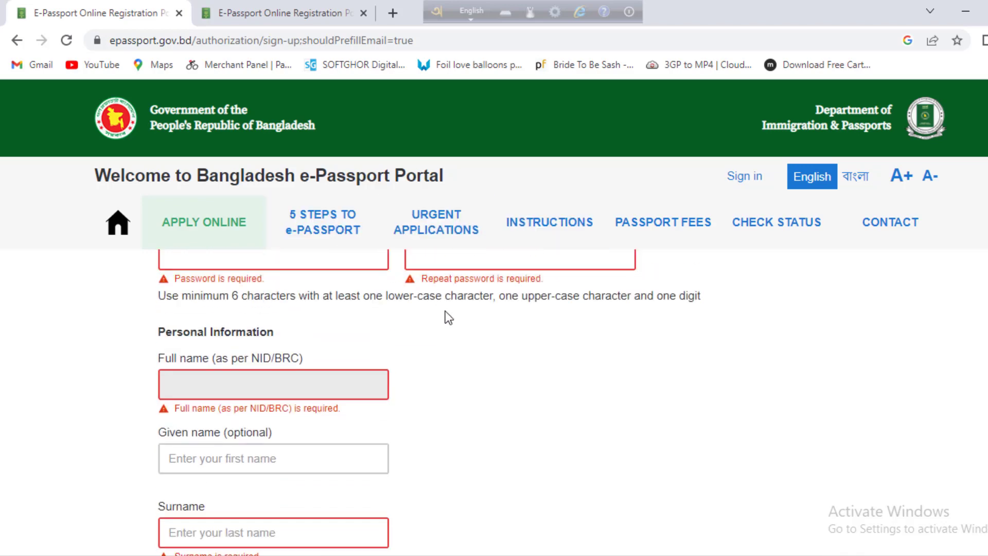
pyautogui.click(667, 233)
pyautogui.scroll(-10, 494, 309)
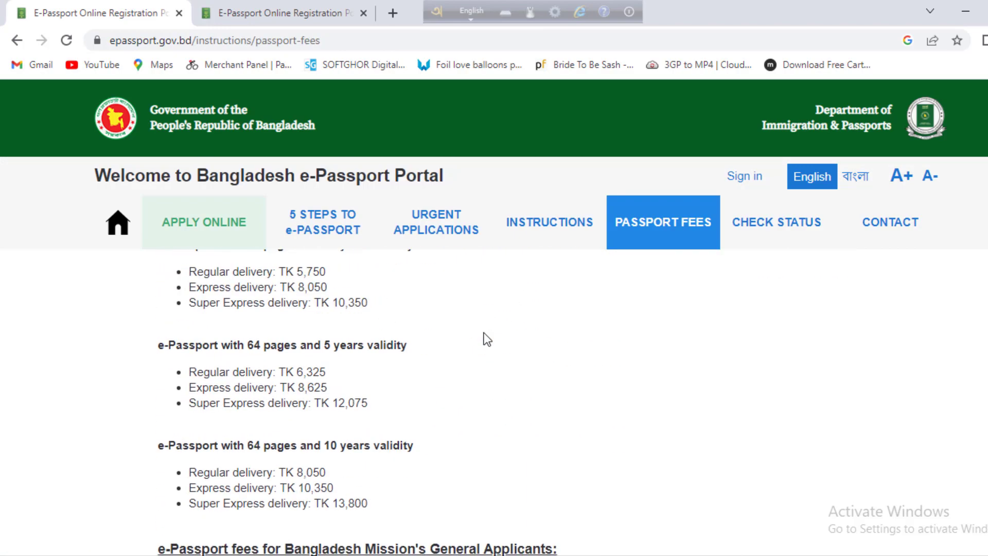
pyautogui.scroll(10, 375, 348)
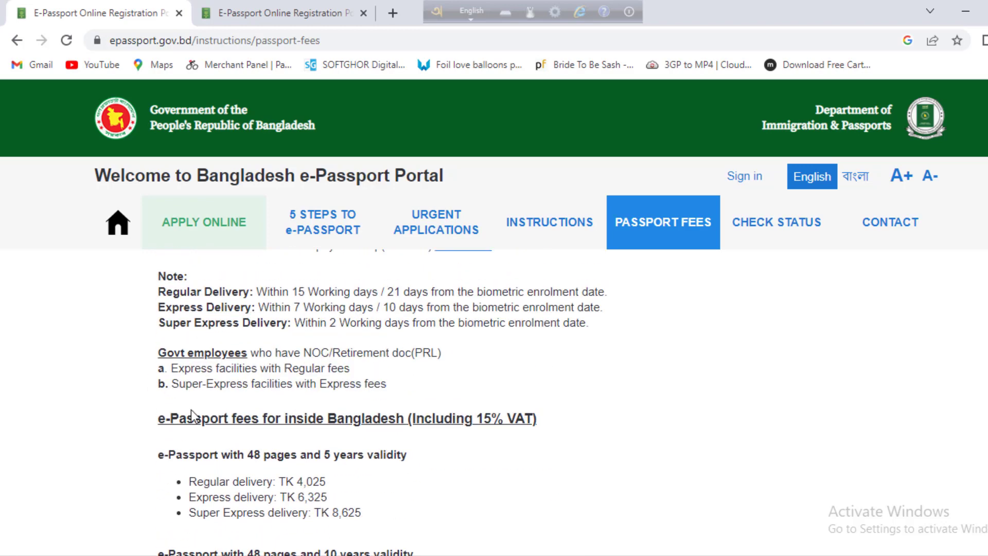
pyautogui.scroll(-3, 277, 435)
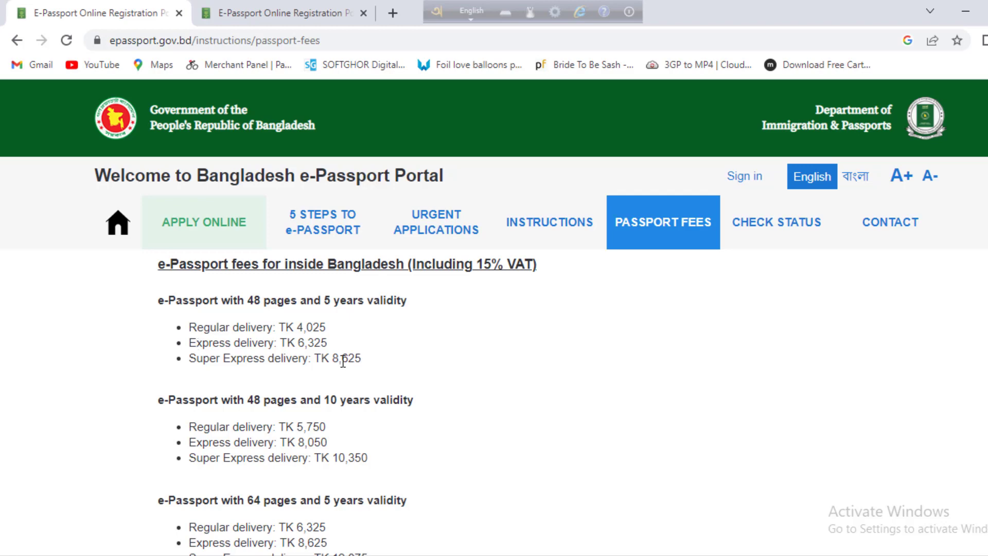
pyautogui.moveTo(362, 360); pyautogui.dragTo(182, 325)
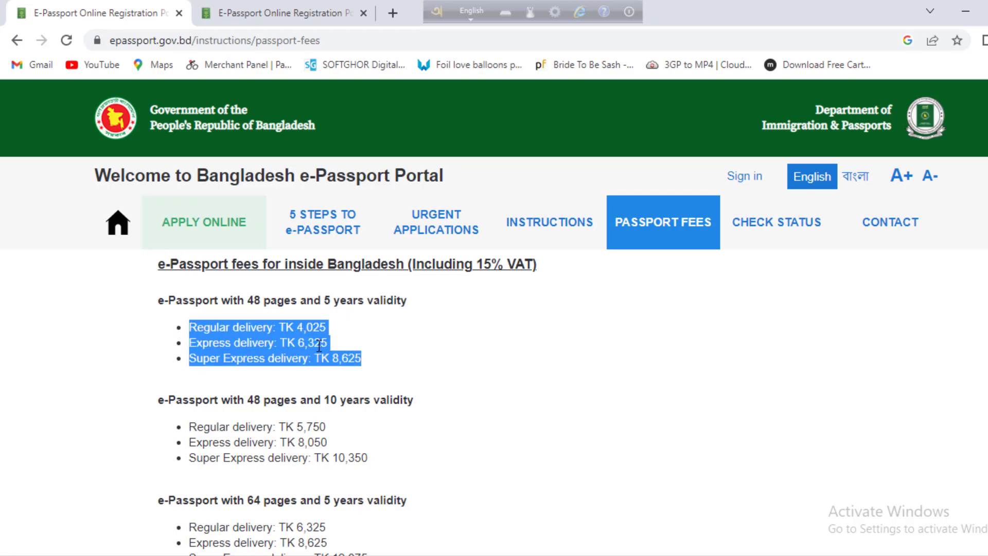
pyautogui.scroll(-3, 322, 410)
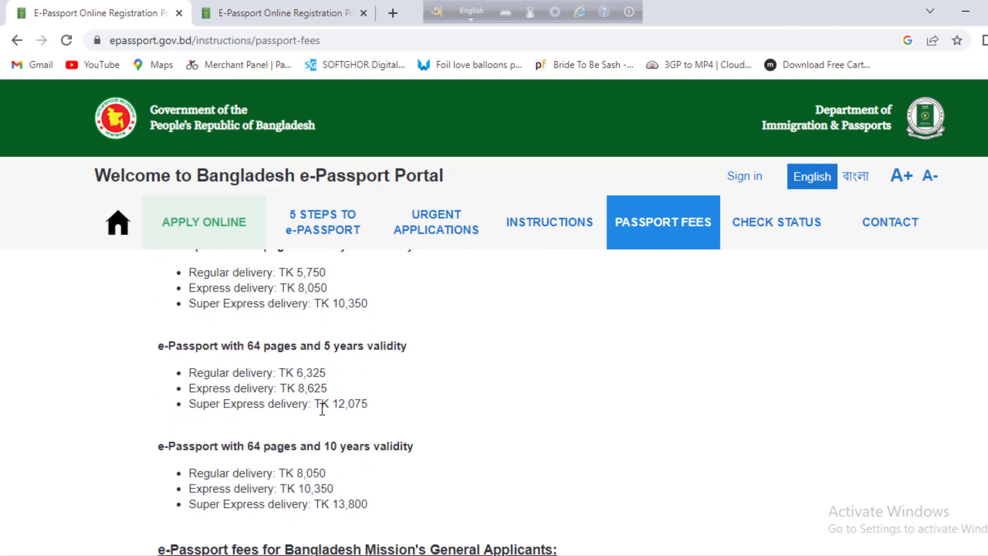
pyautogui.scroll(-3, 319, 412)
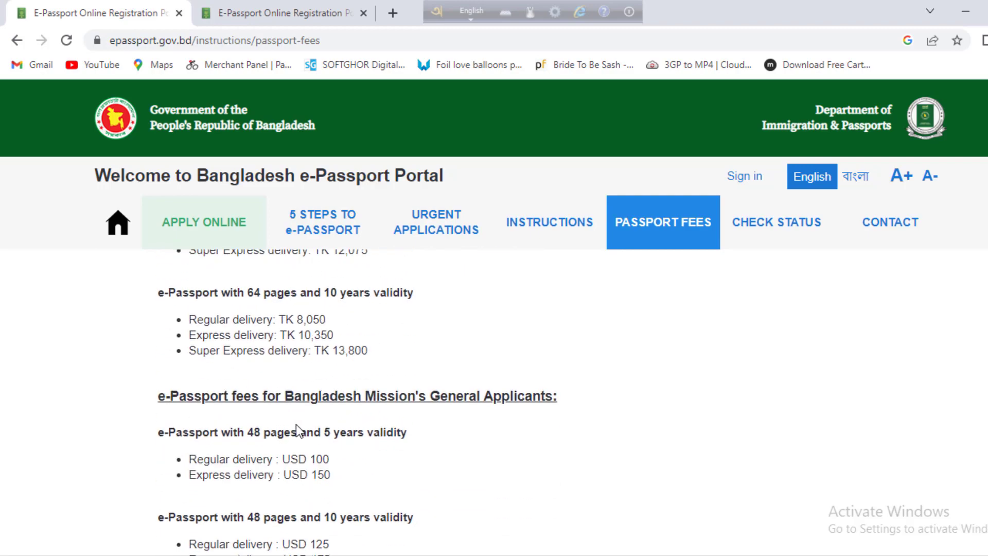
pyautogui.scroll(8, 293, 420)
pyautogui.scroll(8, 286, 406)
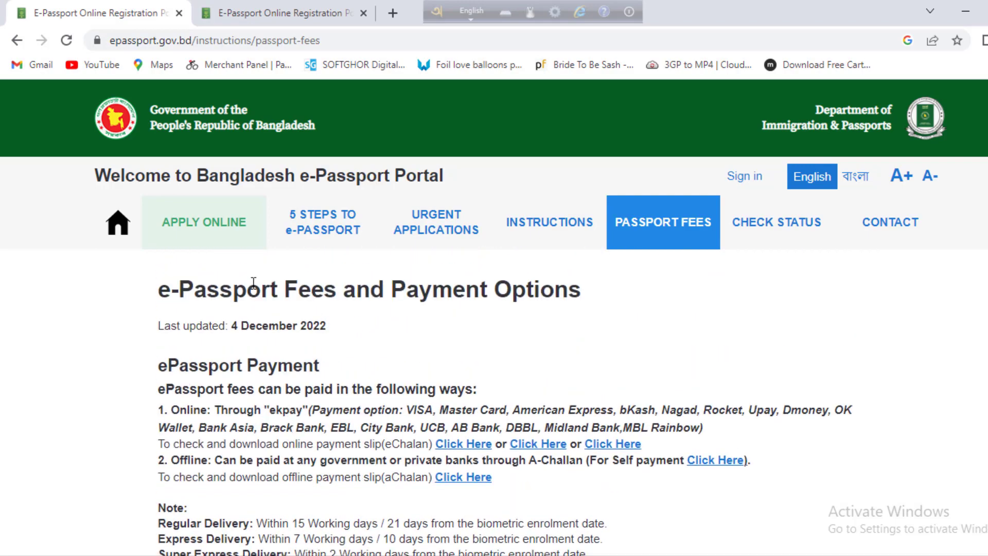
# - Reopen the online e-Passport application and go to the selection of the police station nearest to the present address
pyautogui.click(230, 225)
pyautogui.scroll(-5, 258, 450)
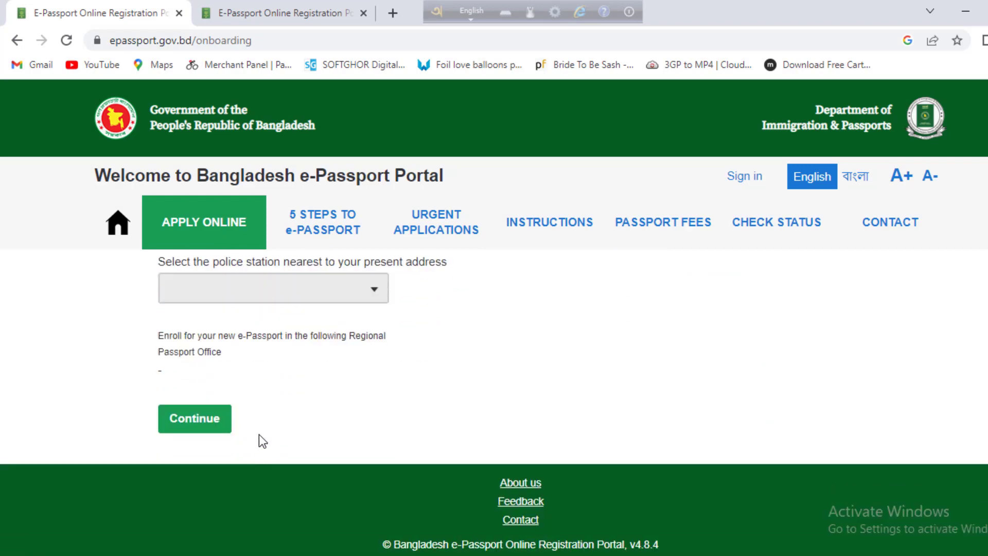